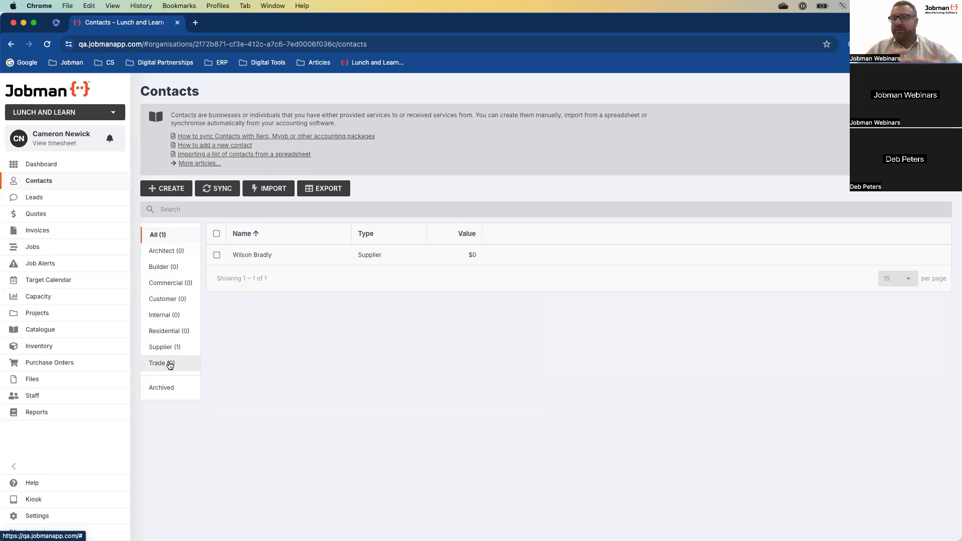
pyautogui.click(170, 352)
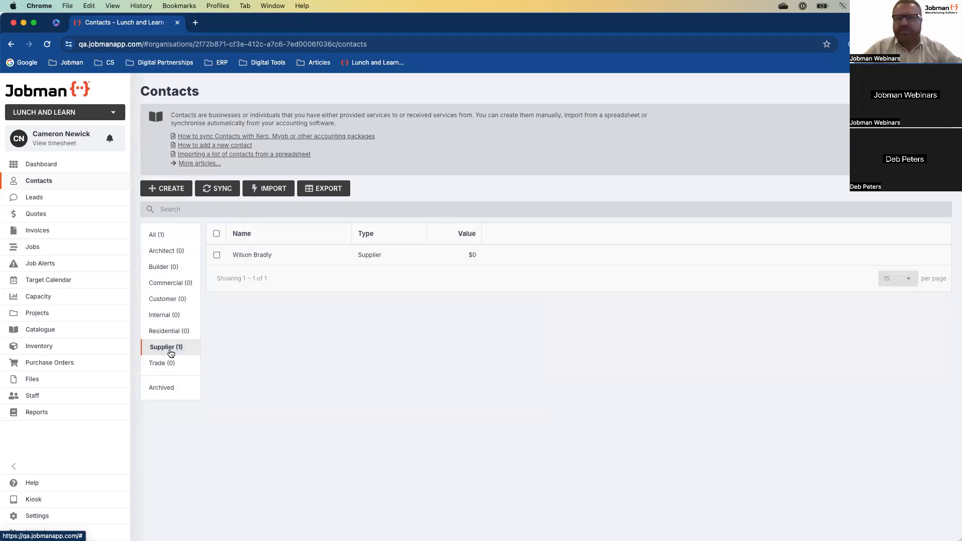
pyautogui.click(158, 240)
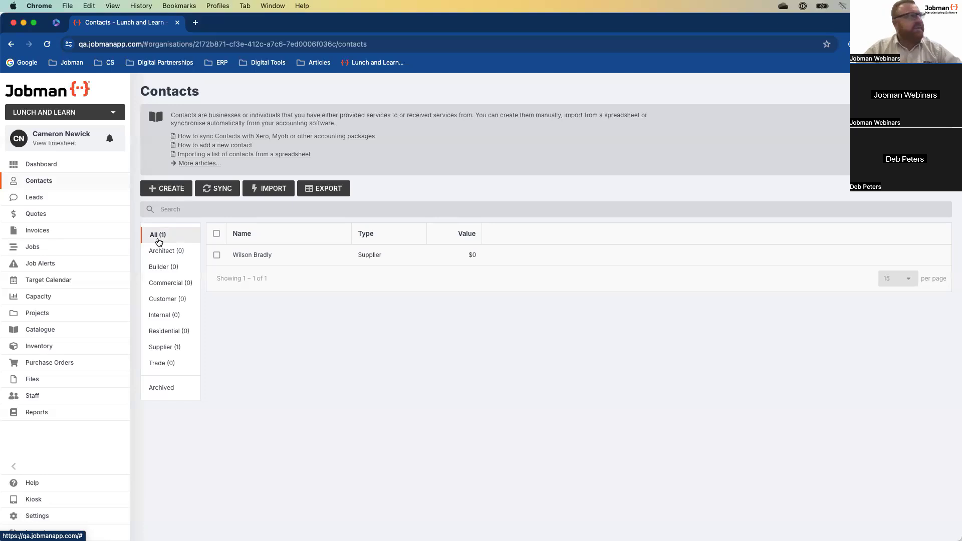
pyautogui.click(269, 188)
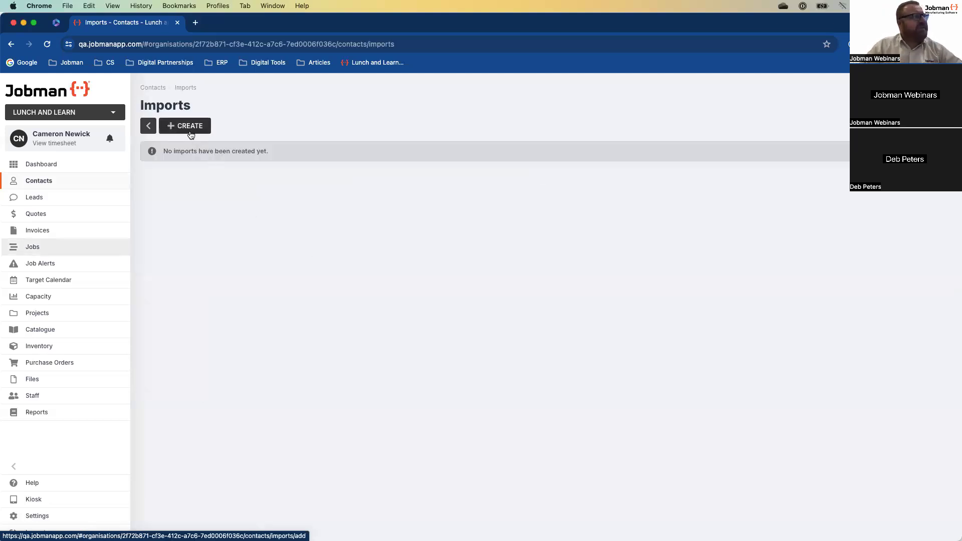
pyautogui.click(187, 126)
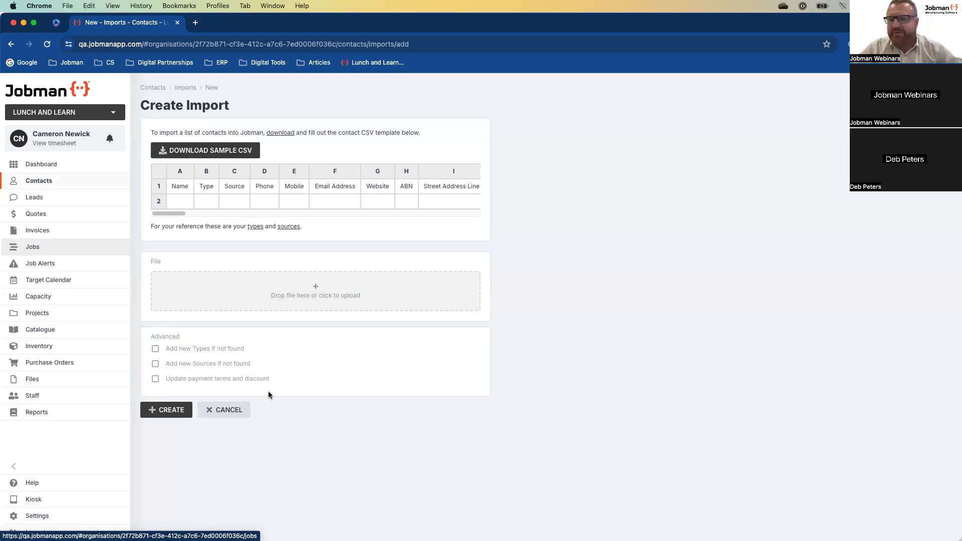
pyautogui.click(235, 414)
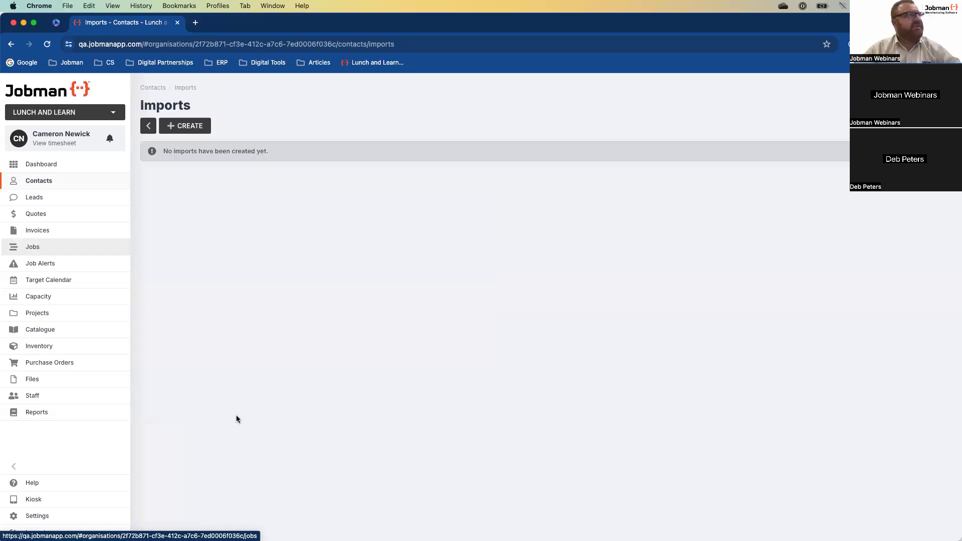
pyautogui.click(152, 87)
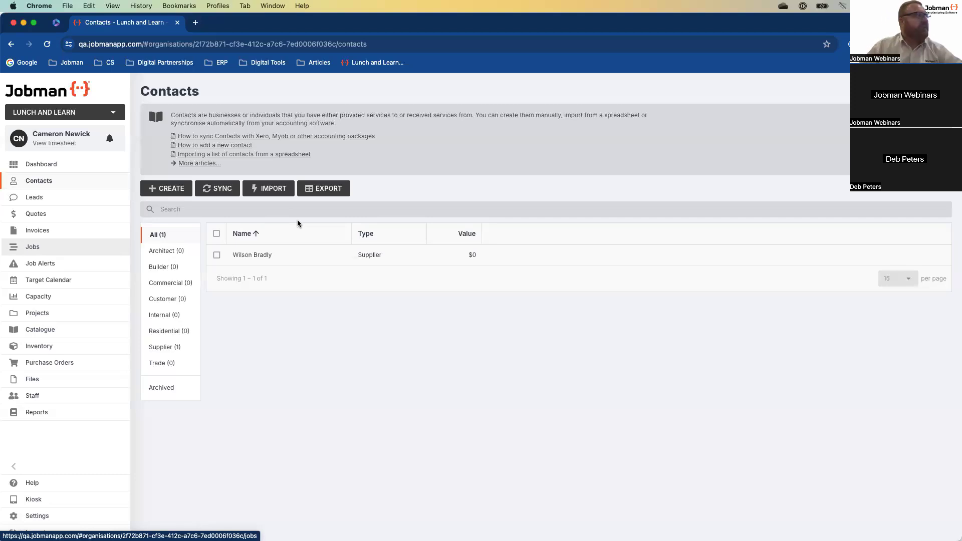
# - Start a new Residential contact, entering the contact's full name and beginning the mobile number
pyautogui.click(177, 190)
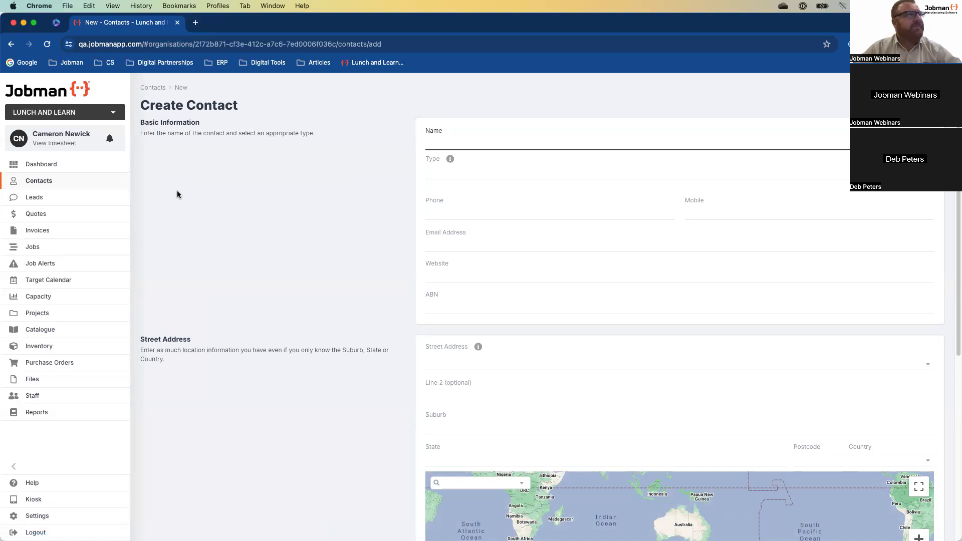
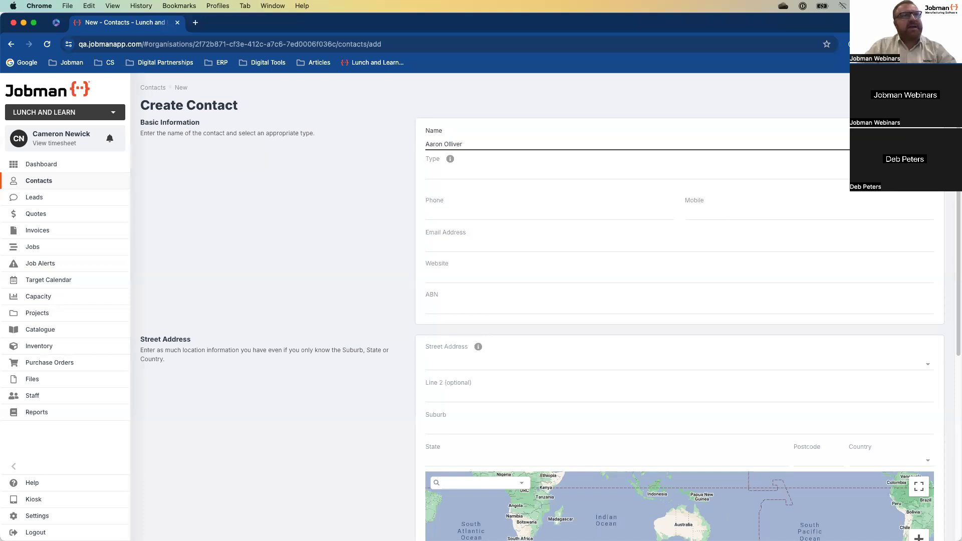
pyautogui.press('Tab')
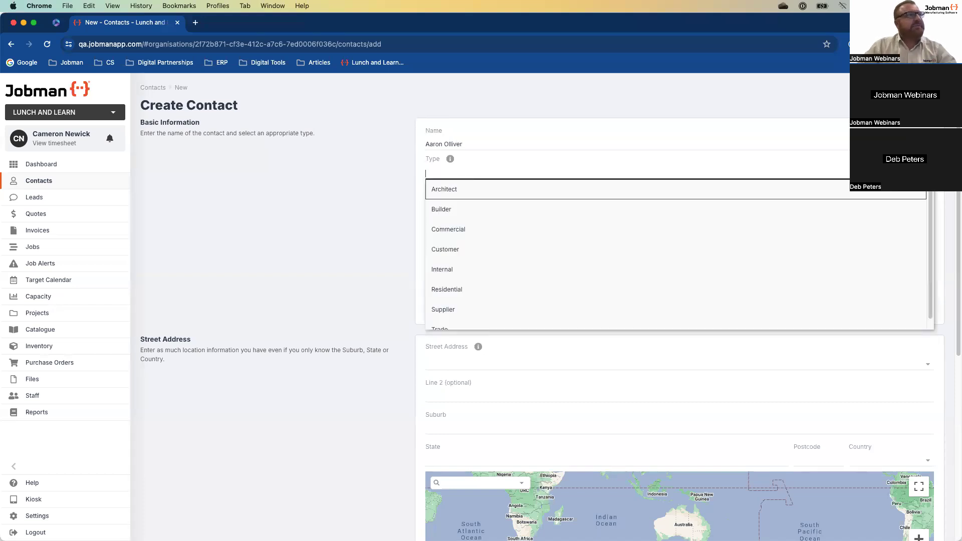
pyautogui.click(476, 296)
pyautogui.click(710, 215)
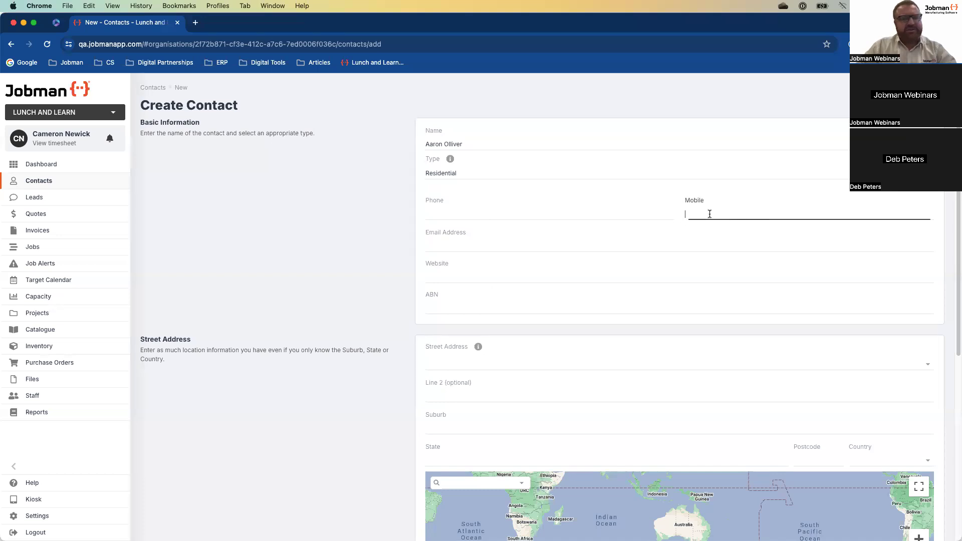
pyautogui.write('0400')
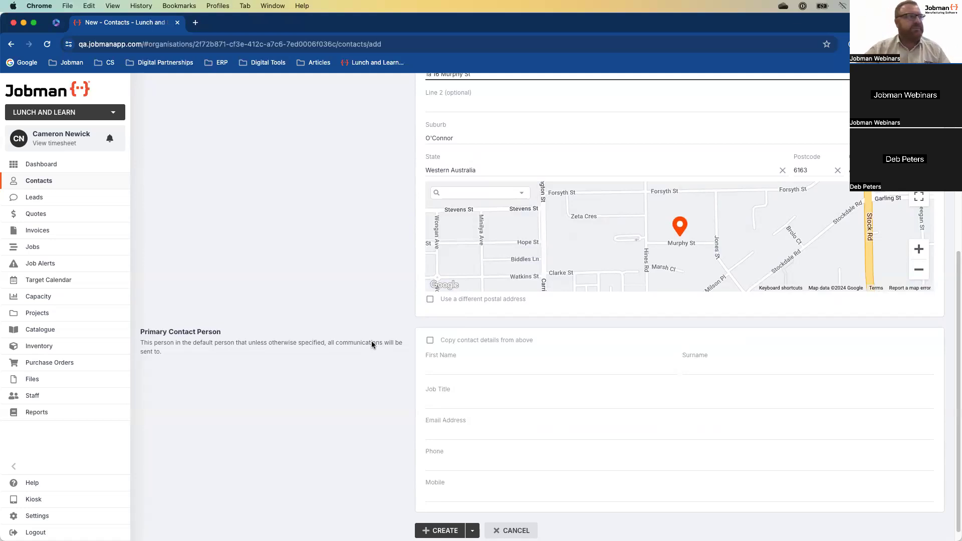
# - Copy the contact's details into the Primary Contact Person and save the Residential contact
pyautogui.scroll(-1, 373, 350)
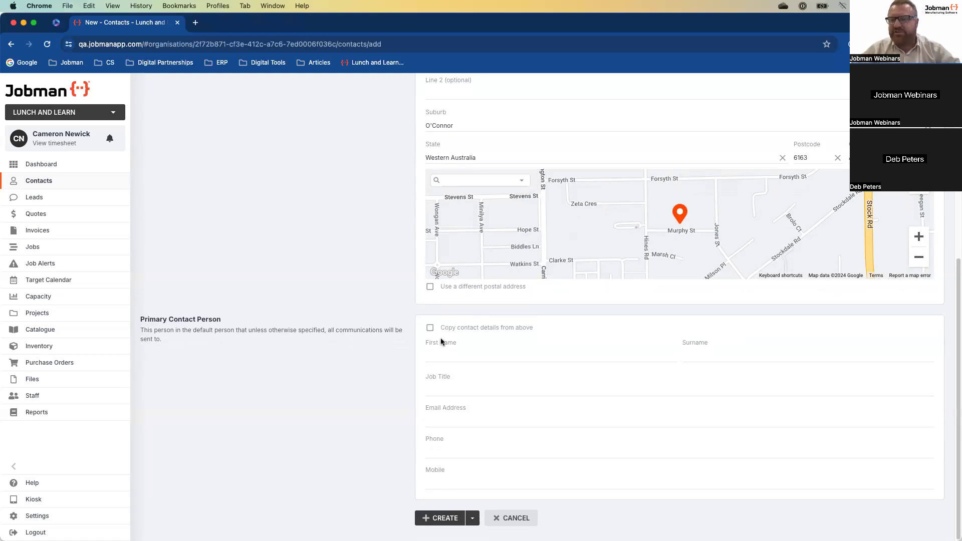
pyautogui.click(429, 328)
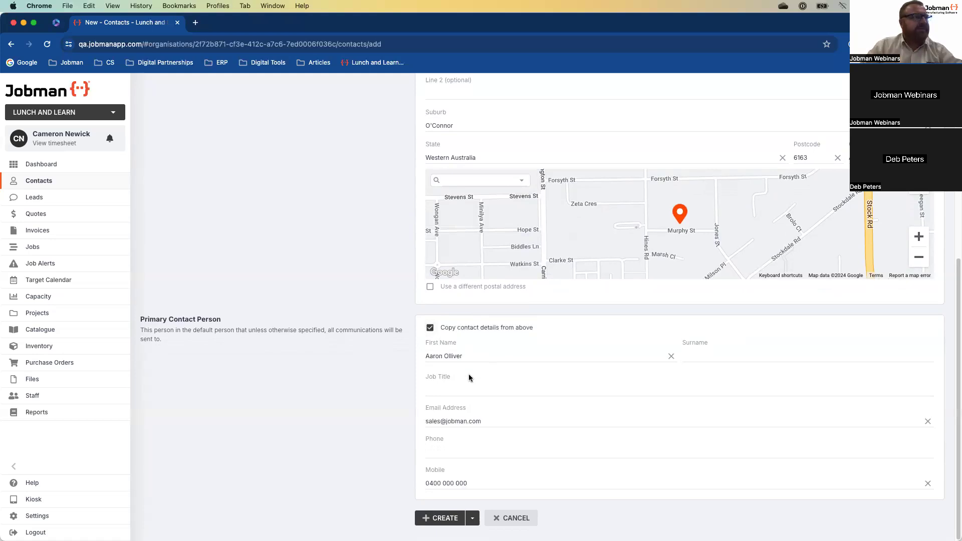
pyautogui.click(442, 517)
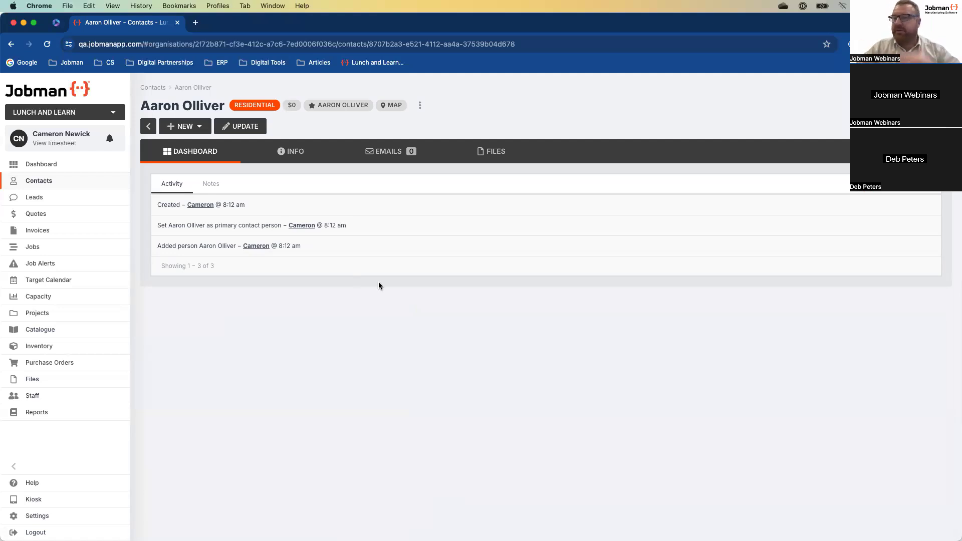
# - View the new contact's INFO details, then its EMAILS tab showing 0 messages
pyautogui.click(295, 157)
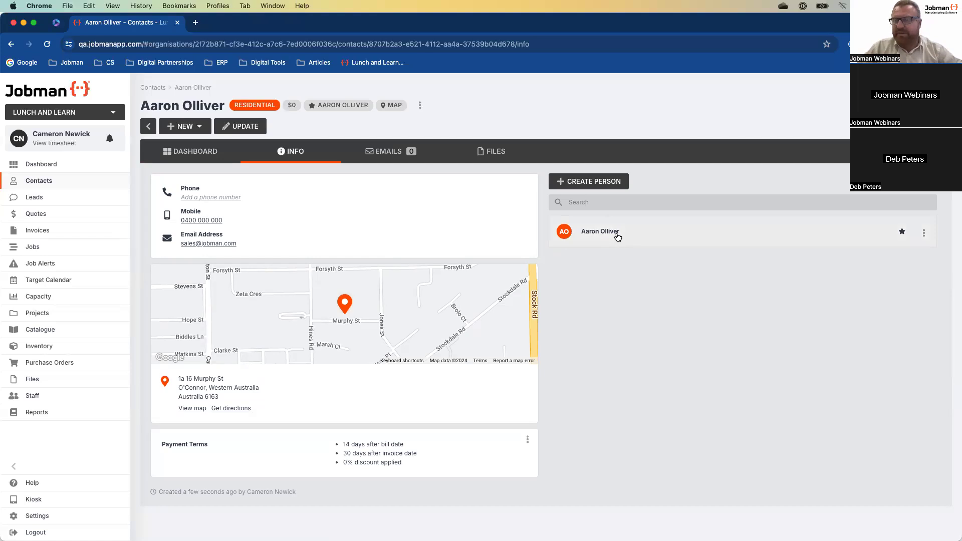
pyautogui.click(392, 155)
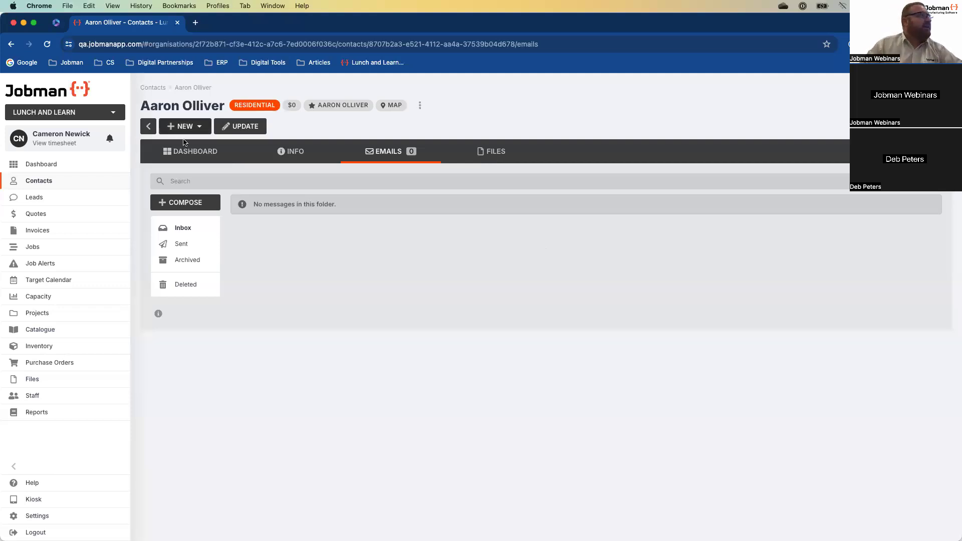
# - Go back to the Contacts list showing the Residential contact and the Supplier
pyautogui.click(45, 181)
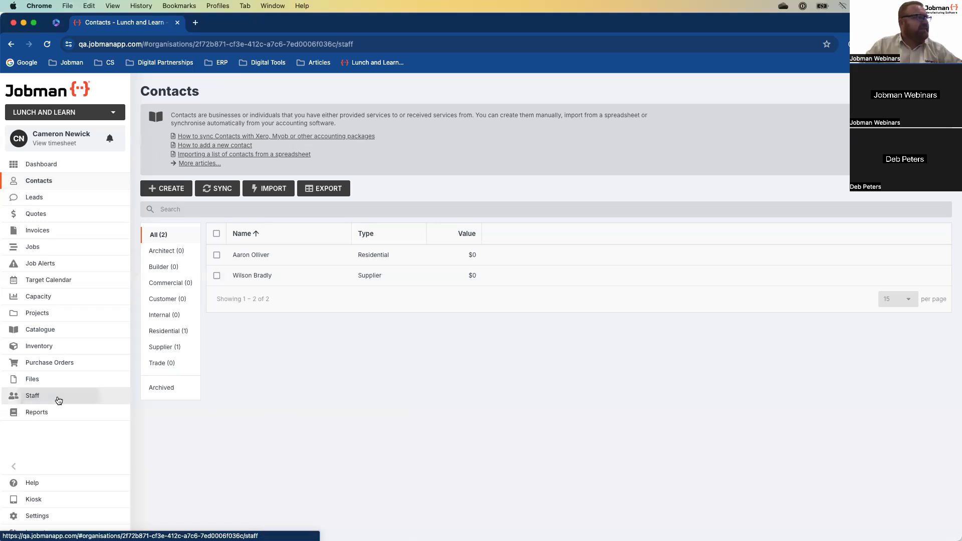
# - Open the Staff list from the left sidebar
pyautogui.click(58, 400)
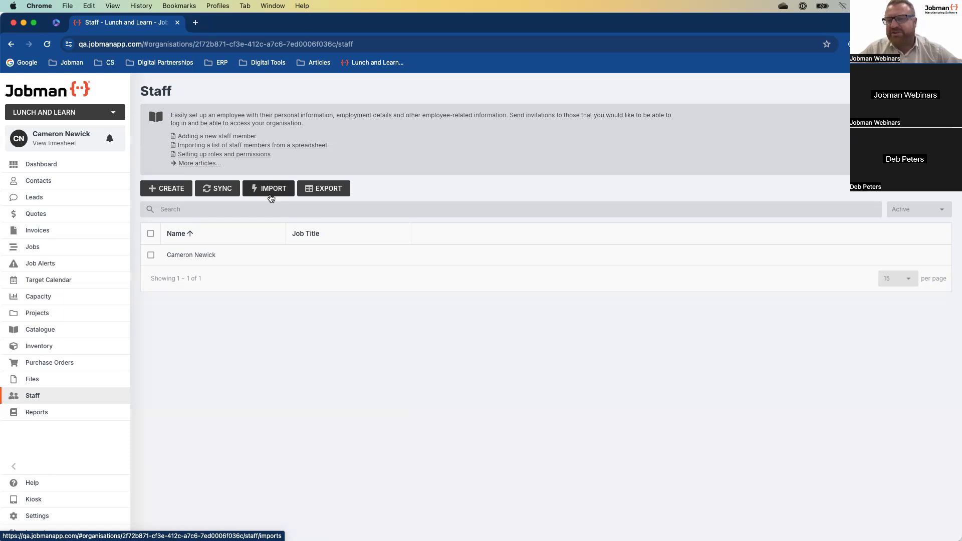
# - Start a new staff member with Staff Type set to Office User
pyautogui.click(168, 189)
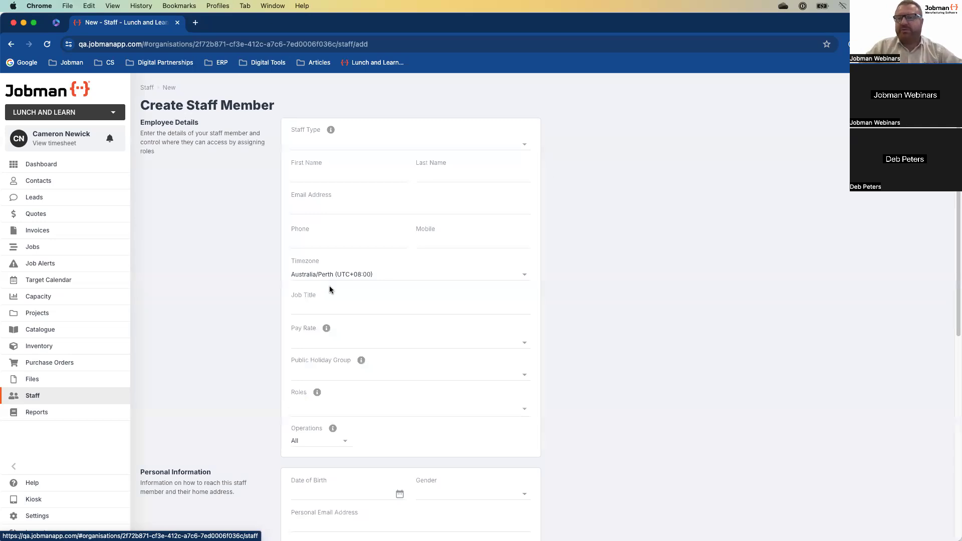
pyautogui.click(528, 150)
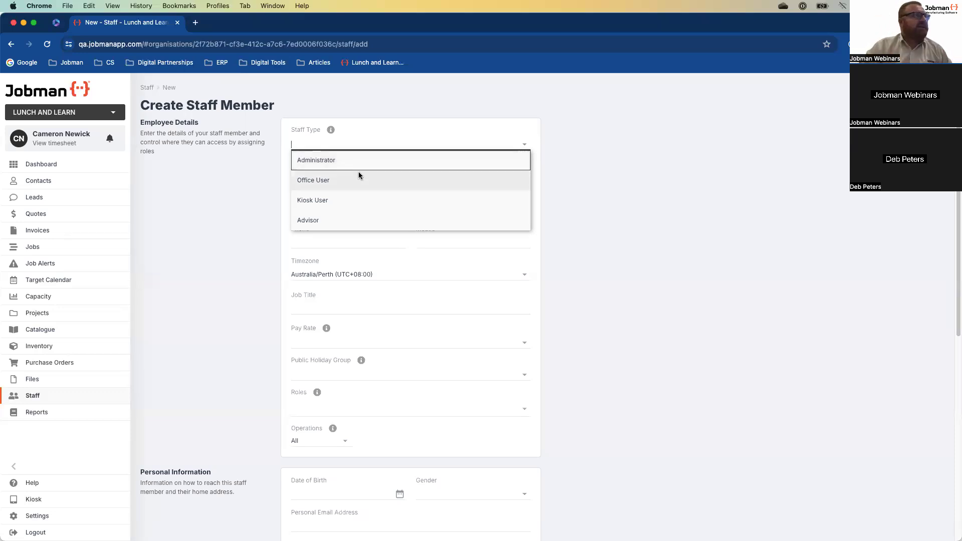
pyautogui.click(359, 178)
# - Enter the staff member's first name, last name and work e-mail address
pyautogui.click(345, 175)
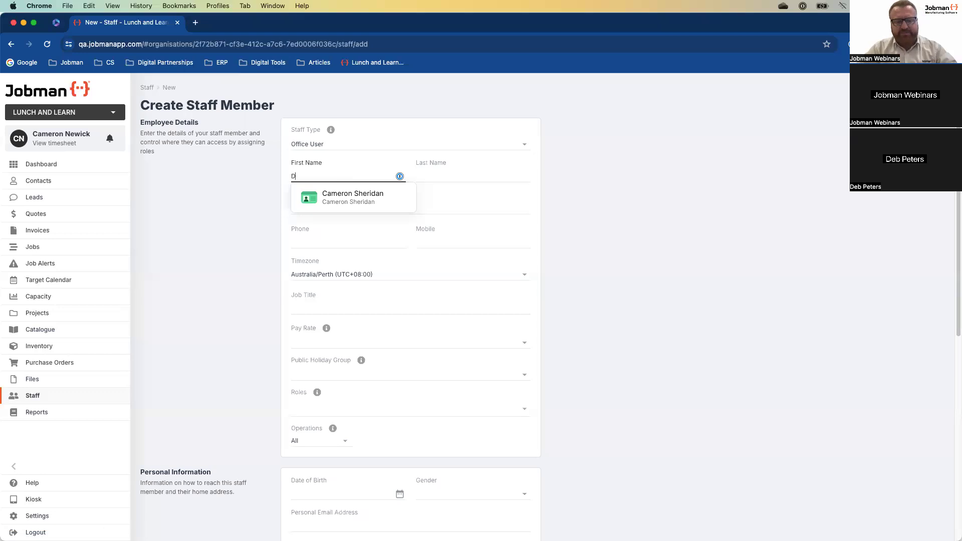
pyautogui.press('Tab')
pyautogui.click(320, 210)
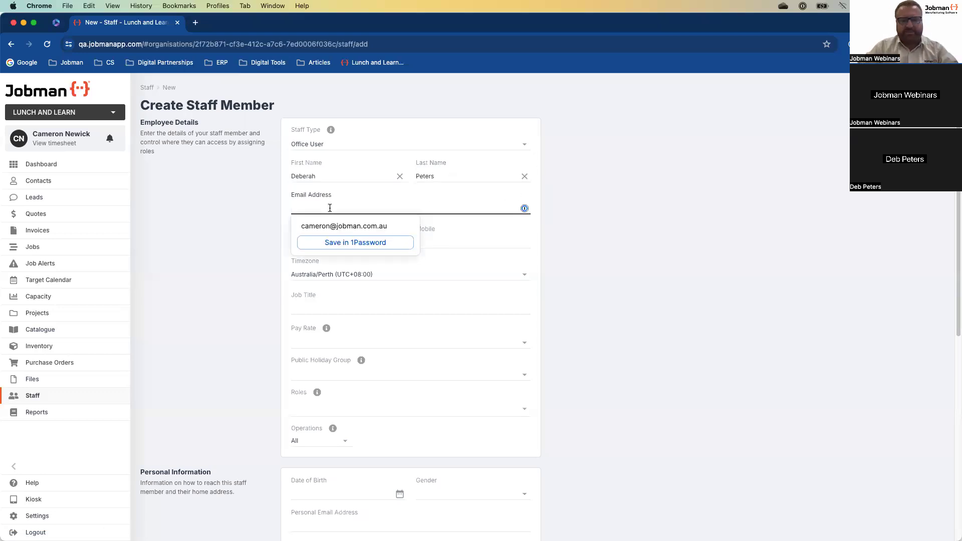
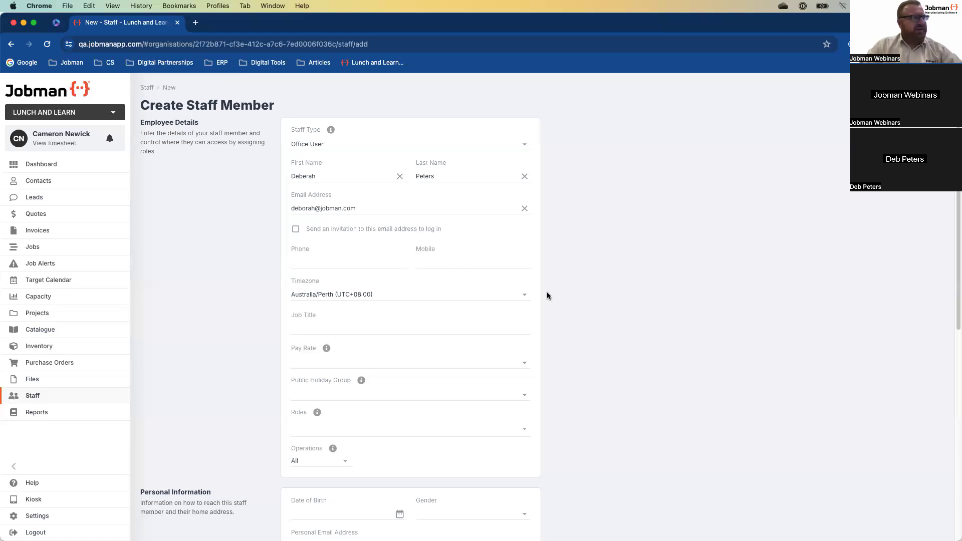
pyautogui.scroll(-3, 560, 296)
pyautogui.click(320, 241)
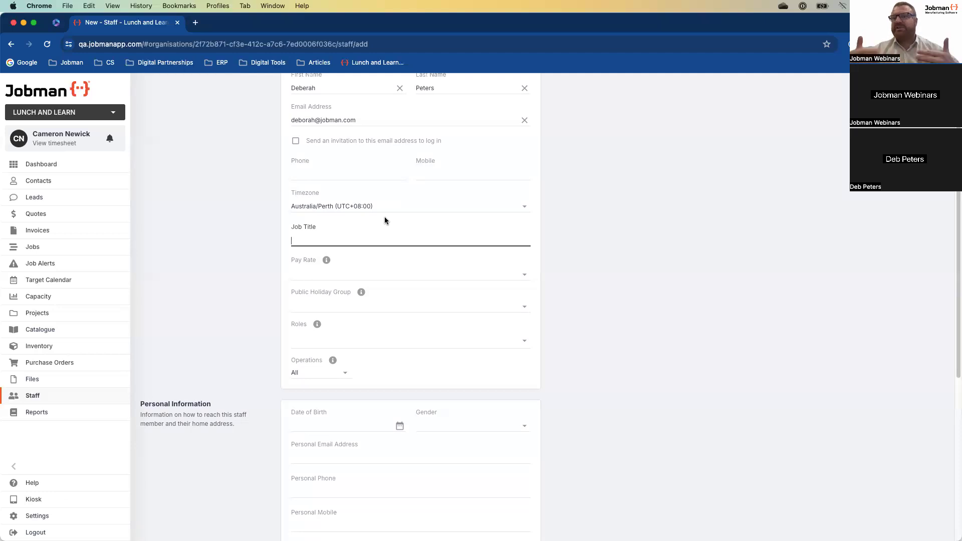
pyautogui.scroll(-2, 572, 284)
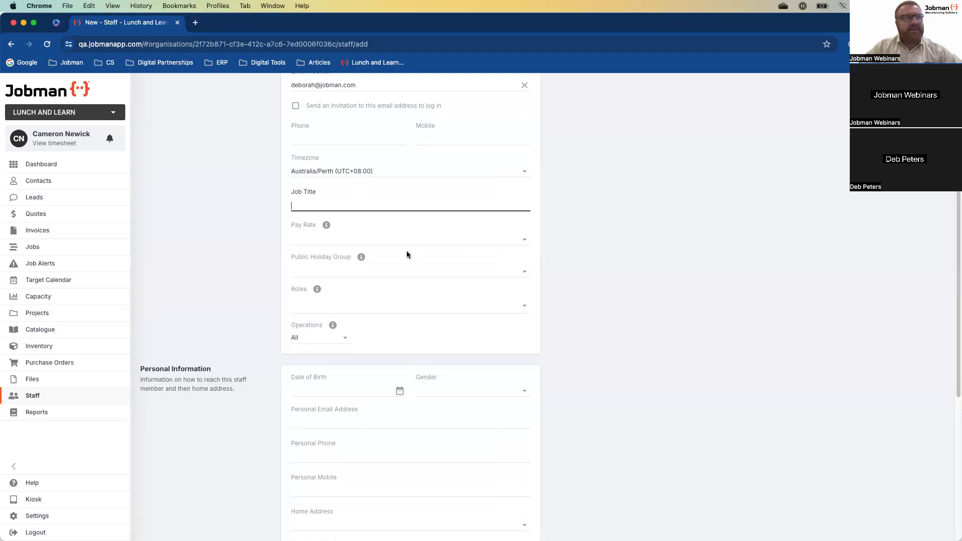
# - Set the Public Holiday Group to Western Australia
pyautogui.click(523, 272)
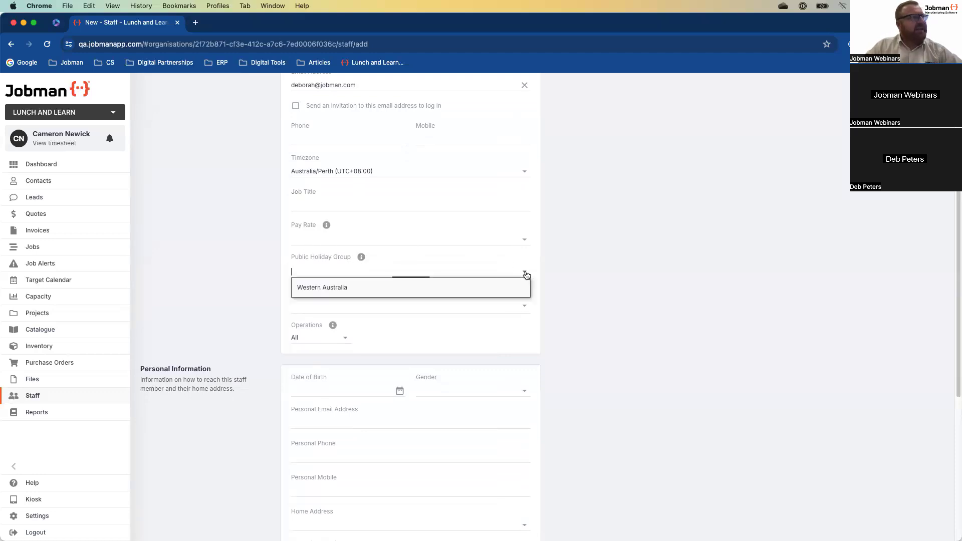
pyautogui.click(390, 285)
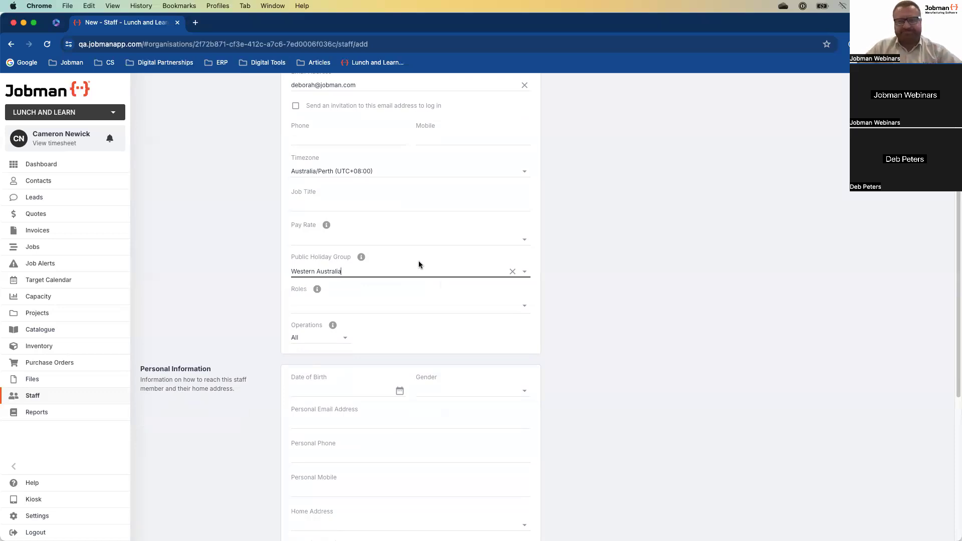
pyautogui.scroll(-3, 479, 308)
pyautogui.scroll(2, 548, 244)
# - Assign the Office User role and save the new staff member
pyautogui.click(524, 232)
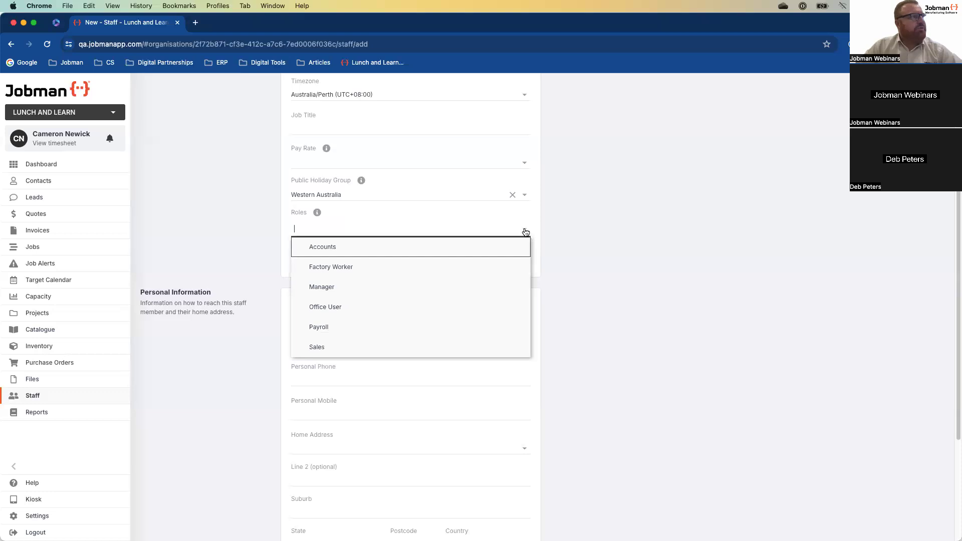
pyautogui.click(380, 304)
pyautogui.click(714, 305)
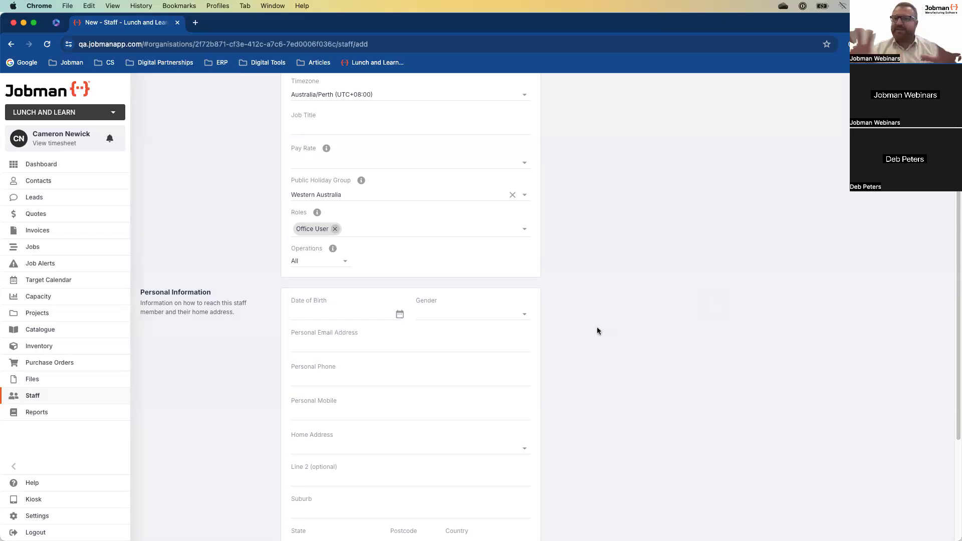
pyautogui.scroll(-4, 666, 393)
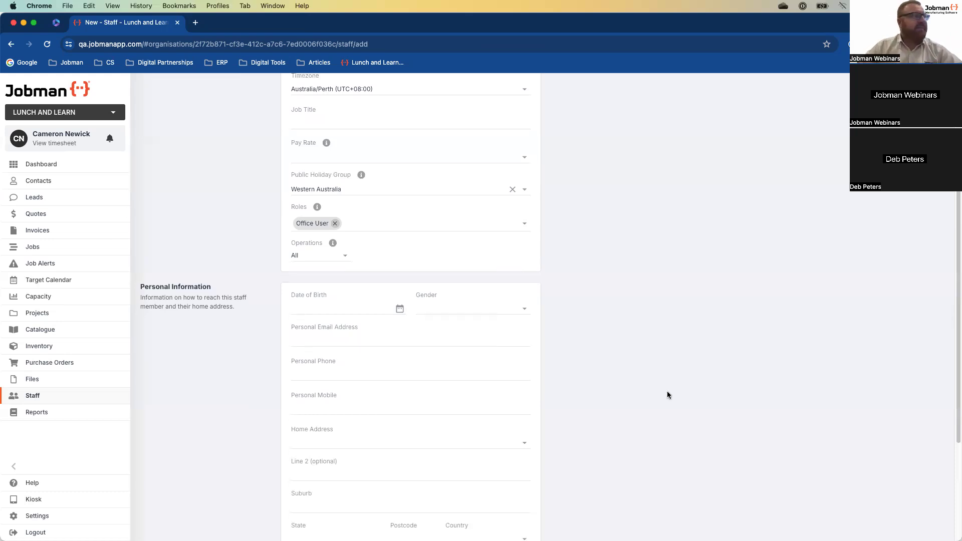
pyautogui.click(316, 518)
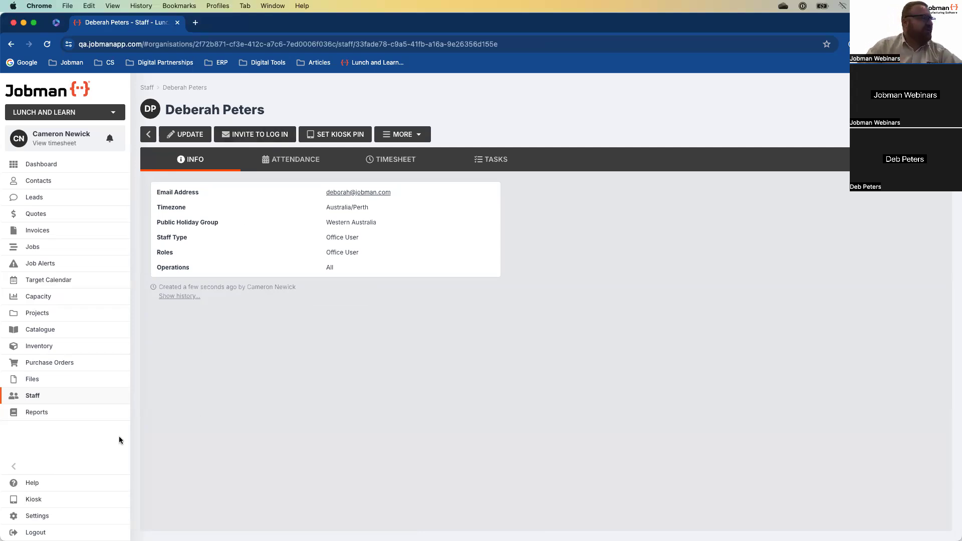
# - Open the Office User role for editing via Settings > Staff > Roles
pyautogui.click(57, 516)
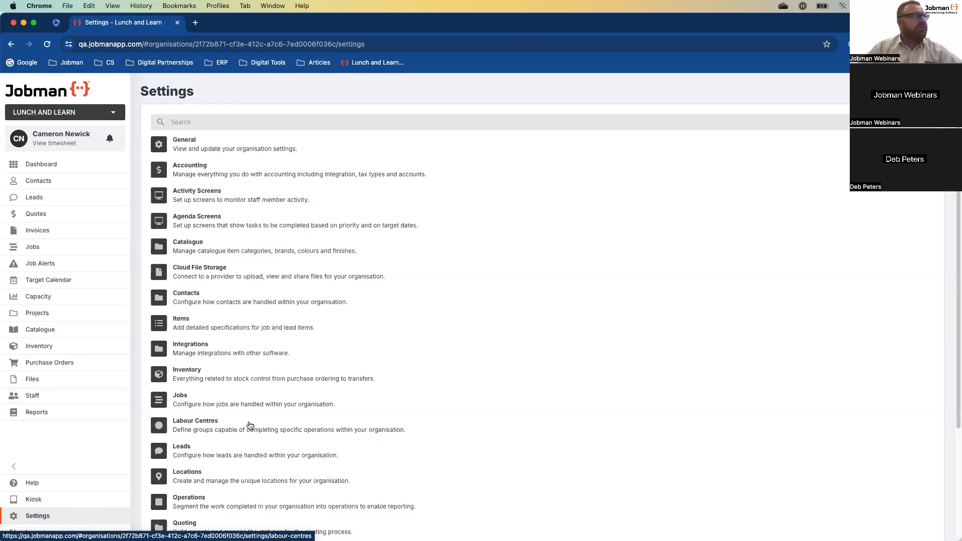
pyautogui.scroll(-3, 274, 394)
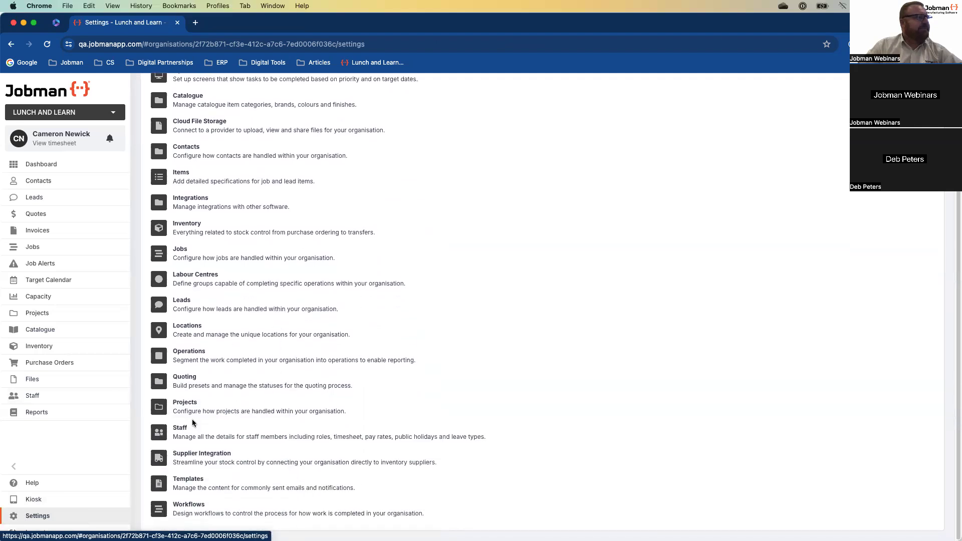
pyautogui.click(182, 426)
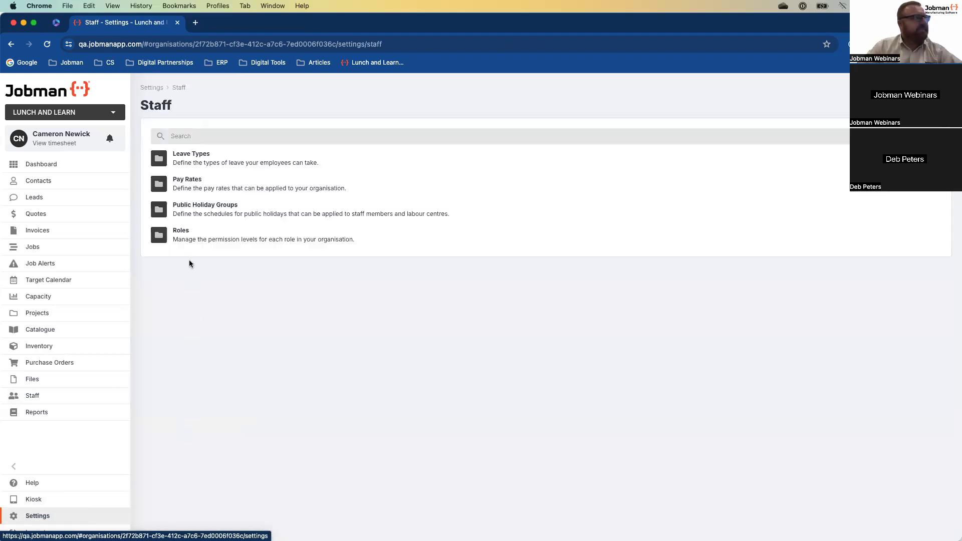
pyautogui.click(184, 237)
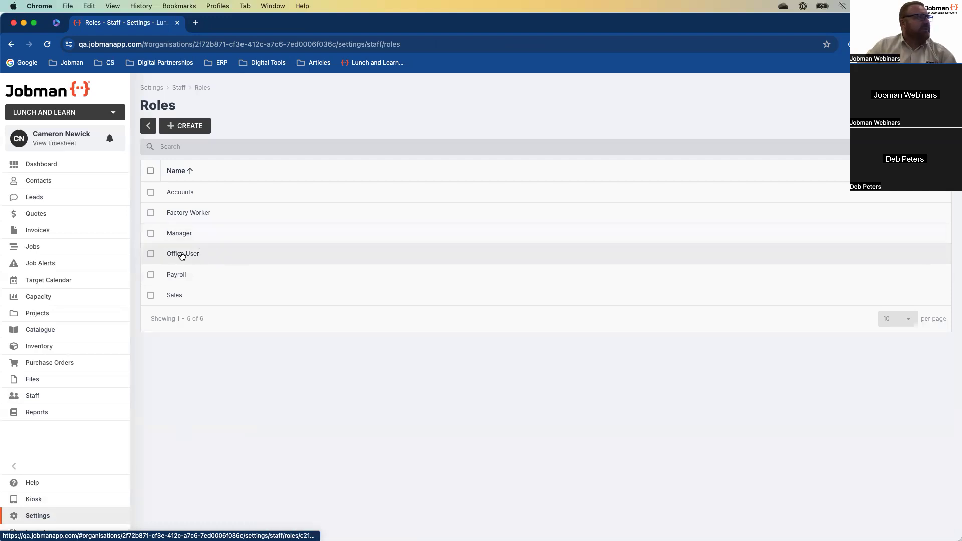
pyautogui.click(199, 254)
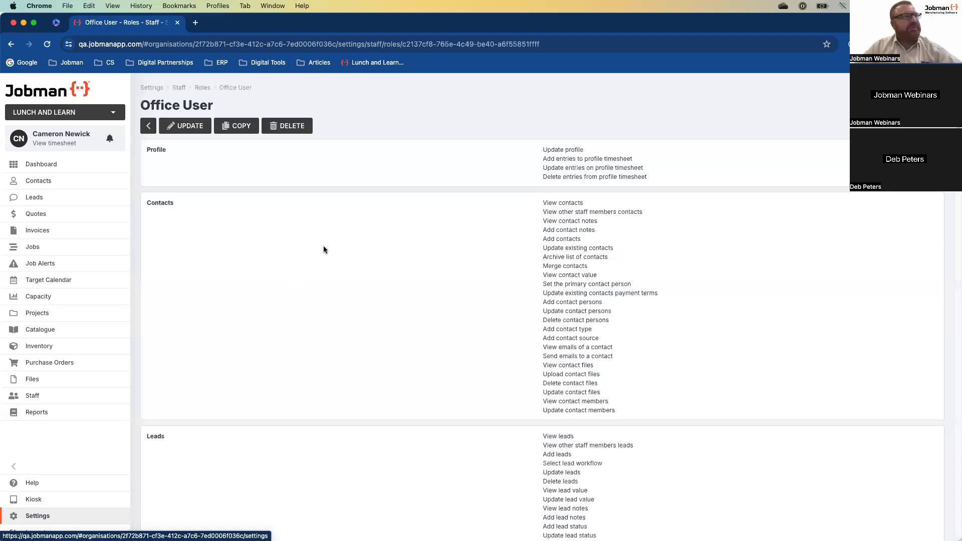
pyautogui.click(195, 131)
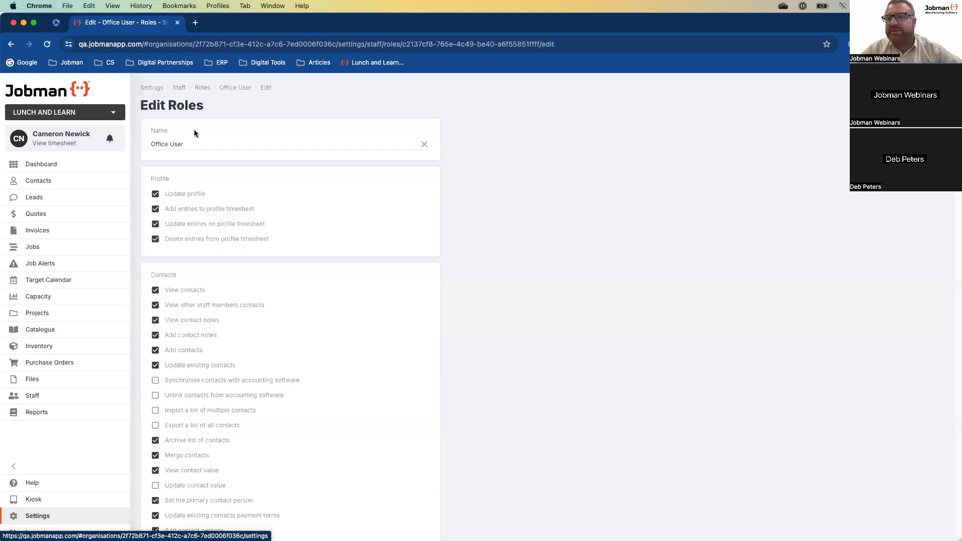
# - Allow the Office User role to lock and unlock lead task target dates
pyautogui.scroll(-2, 254, 202)
pyautogui.scroll(-5, 241, 234)
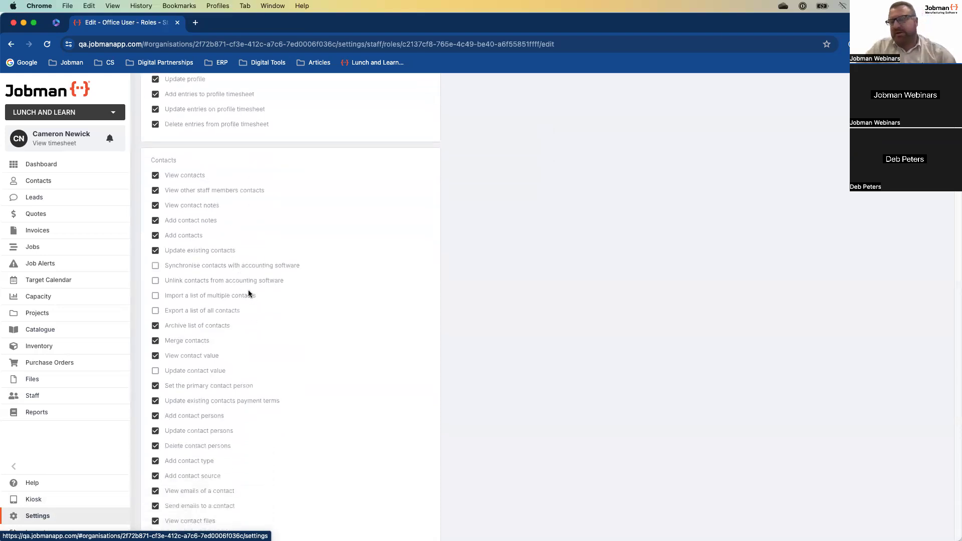
pyautogui.scroll(-1, 243, 299)
pyautogui.scroll(-7, 242, 300)
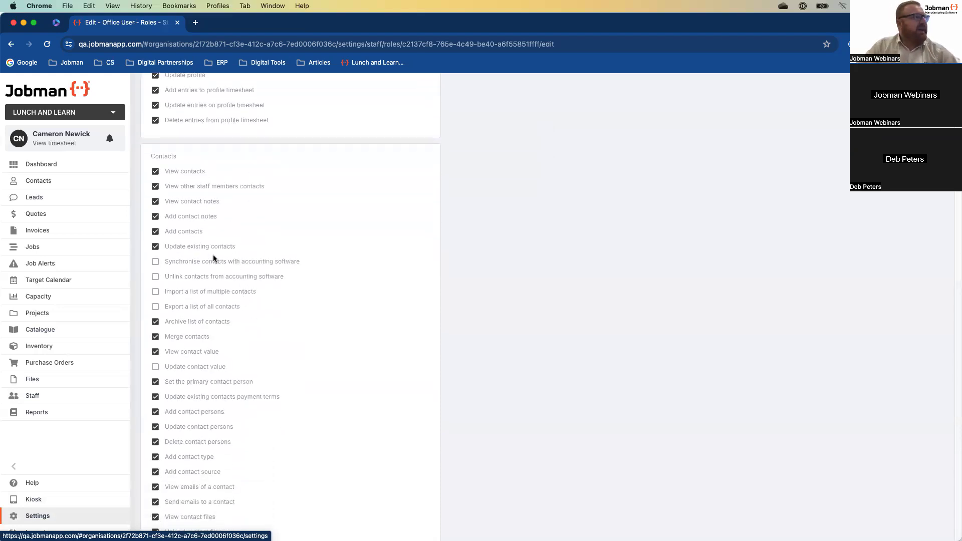
pyautogui.scroll(-20, 242, 292)
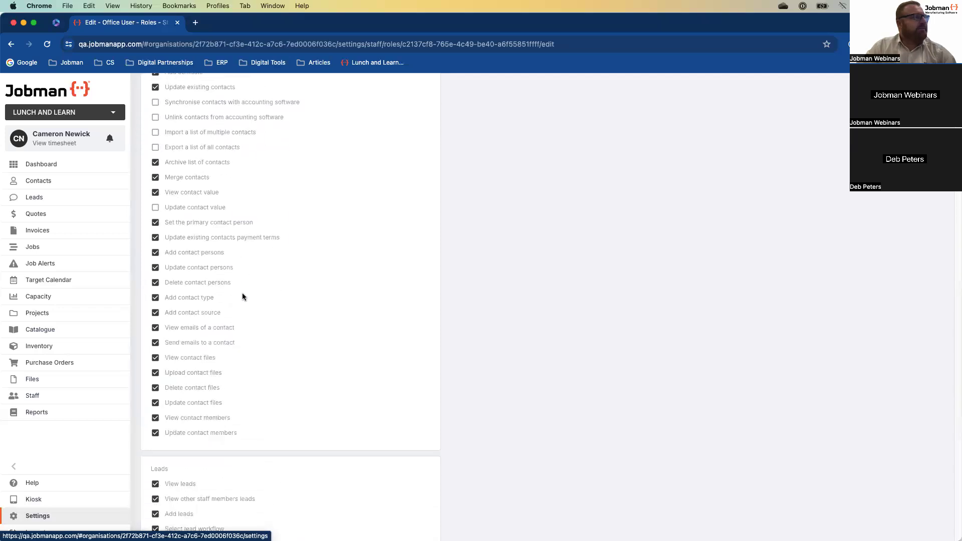
pyautogui.scroll(-7, 242, 293)
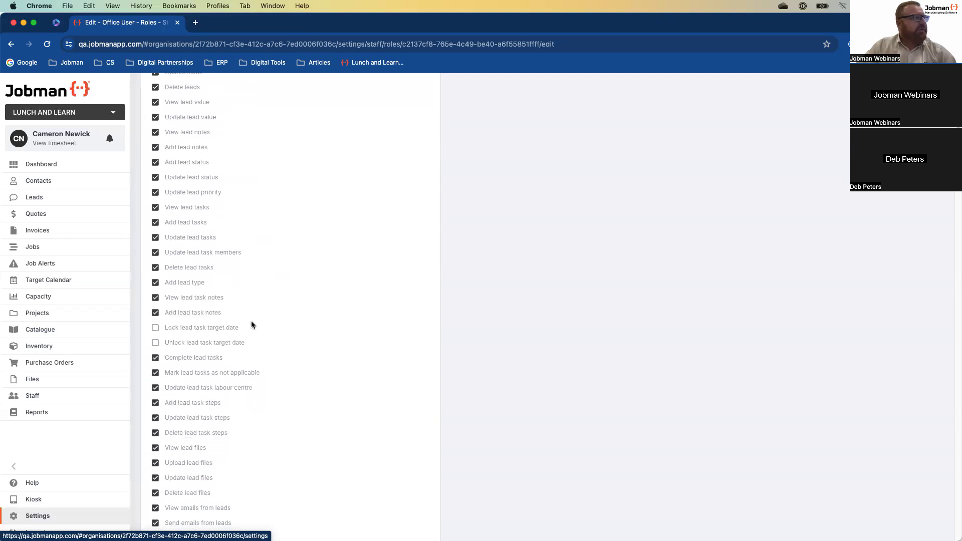
pyautogui.click(155, 328)
pyautogui.click(155, 343)
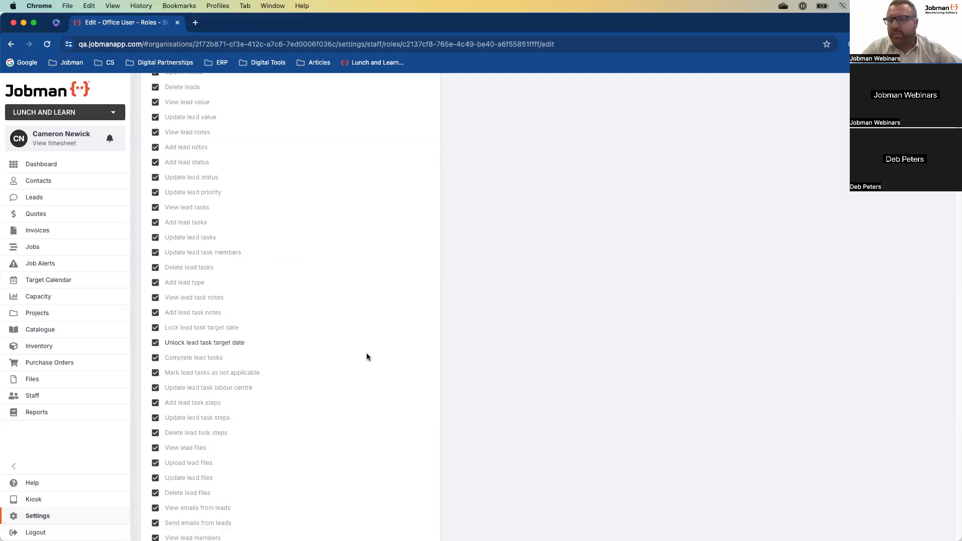
# - Review the Staff, Kiosk and Settings permissions, leaving all Settings permissions unticked
pyautogui.scroll(-5, 363, 367)
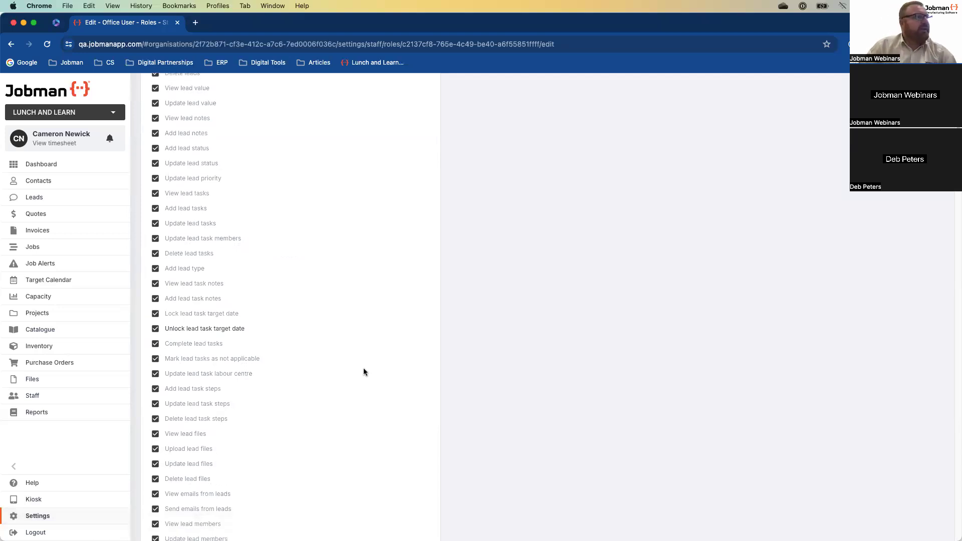
pyautogui.scroll(-8, 348, 373)
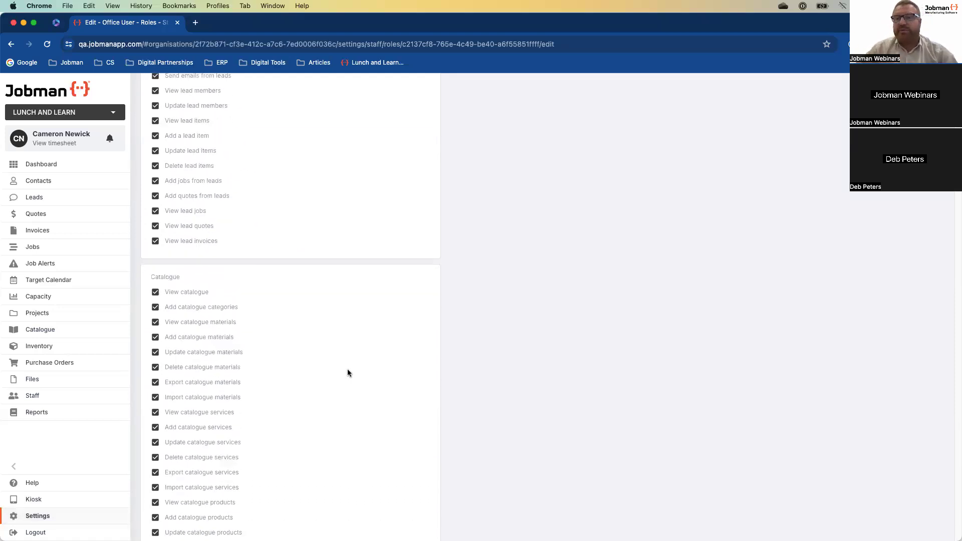
pyautogui.scroll(-5, 317, 384)
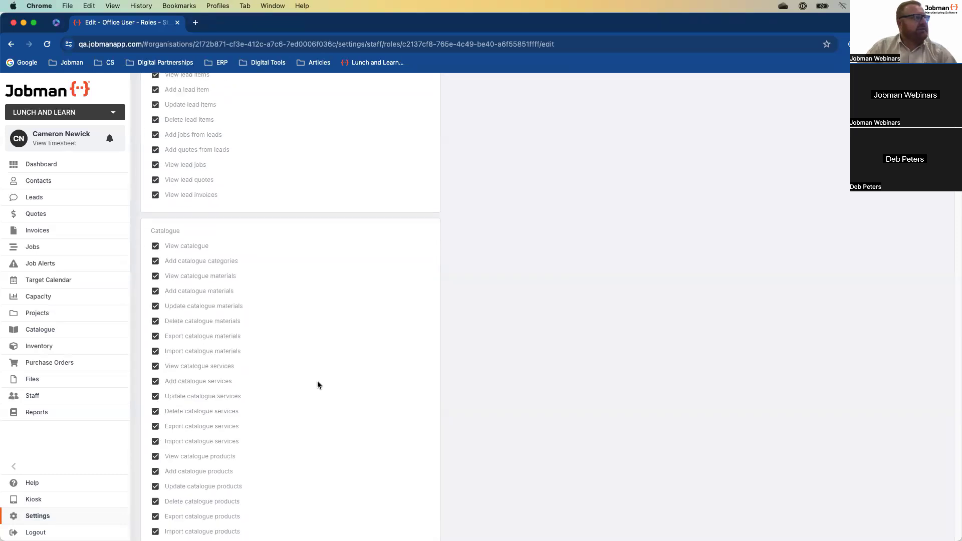
pyautogui.scroll(-8, 312, 379)
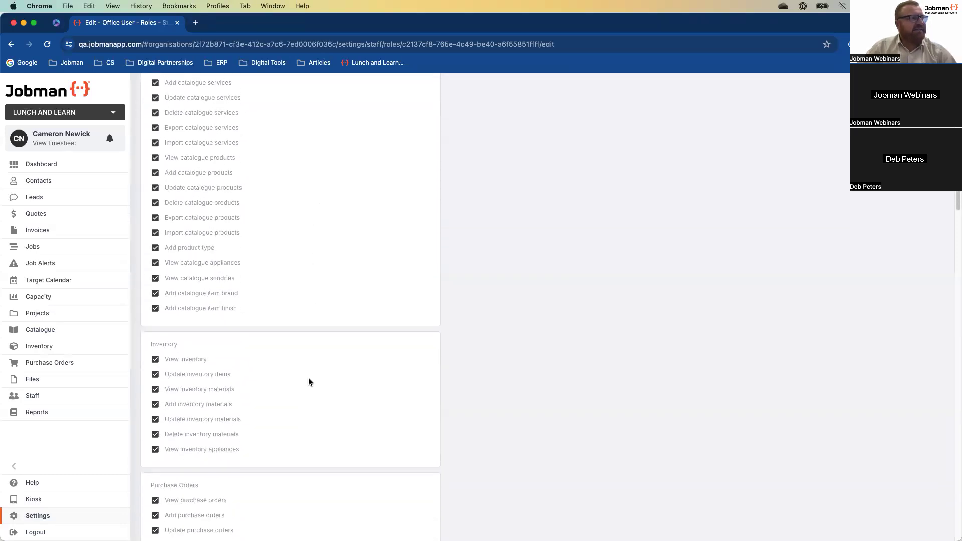
pyautogui.scroll(-3, 308, 377)
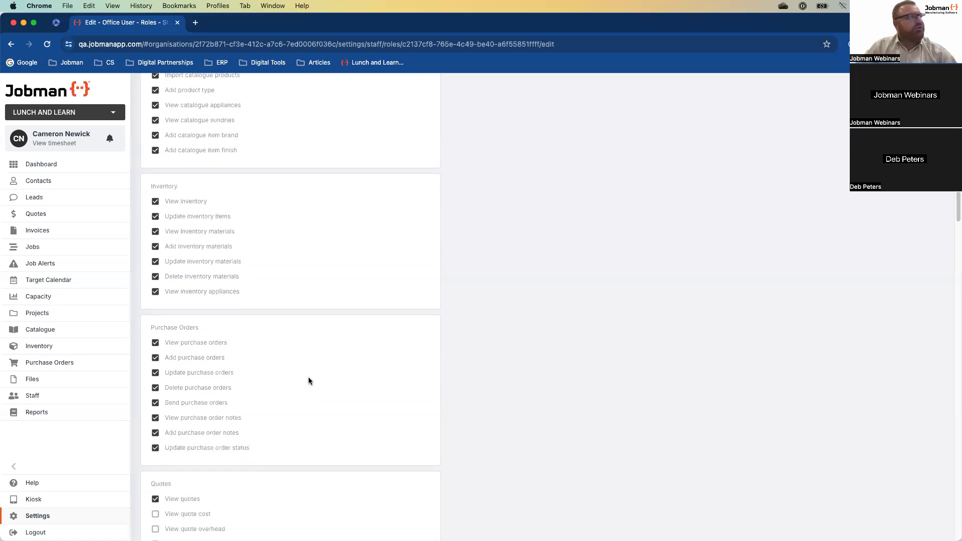
pyautogui.scroll(-8, 281, 406)
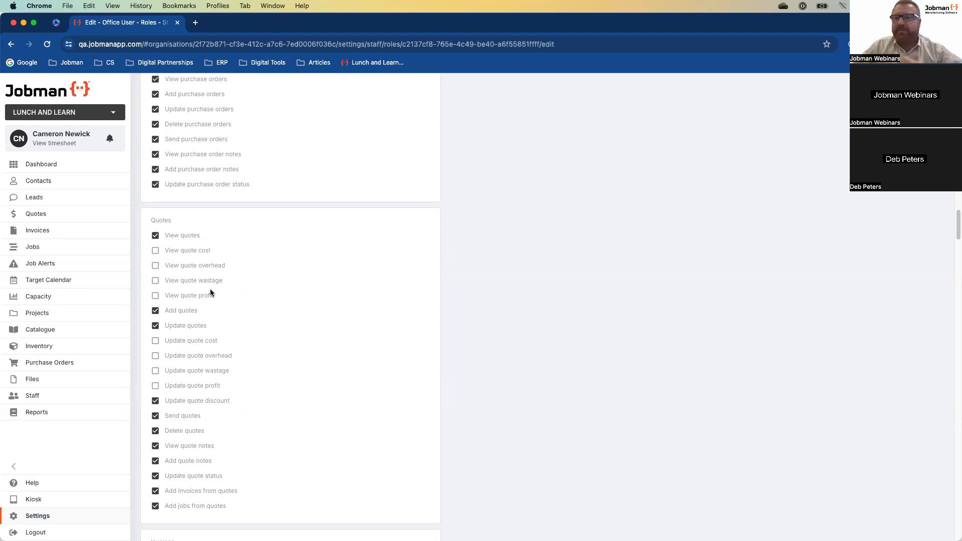
pyautogui.scroll(-15, 210, 293)
pyautogui.scroll(-5, 211, 293)
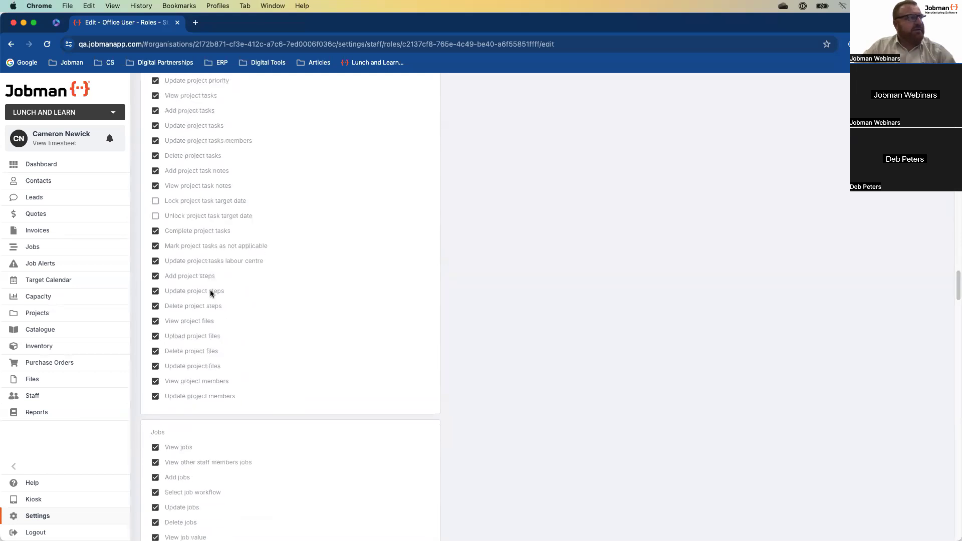
pyautogui.scroll(-15, 211, 293)
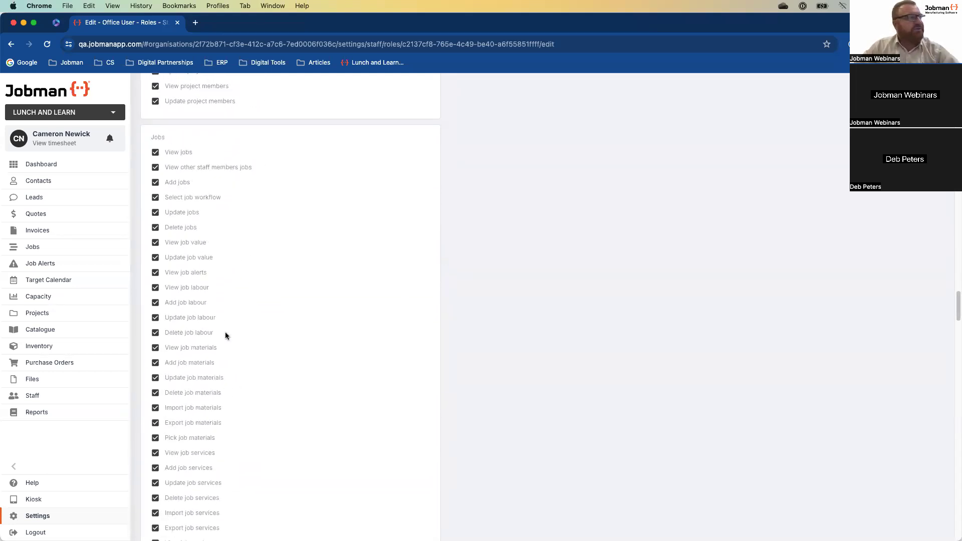
pyautogui.scroll(-20, 230, 434)
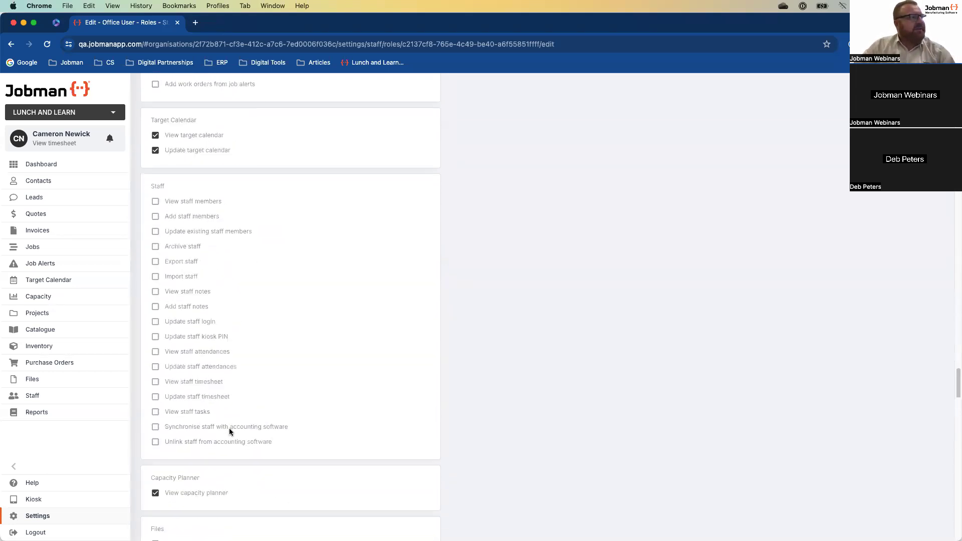
pyautogui.scroll(-20, 221, 433)
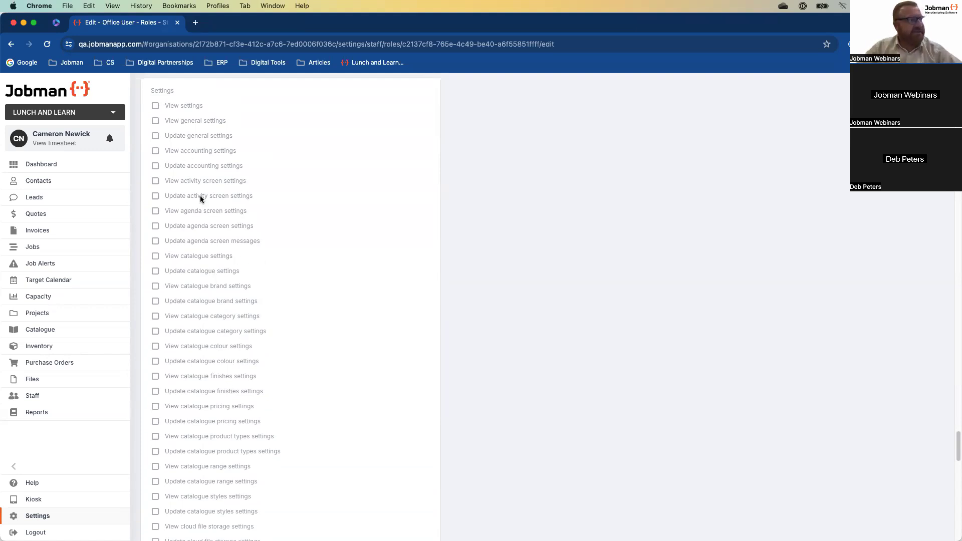
pyautogui.scroll(-1, 289, 396)
pyautogui.scroll(-20, 288, 397)
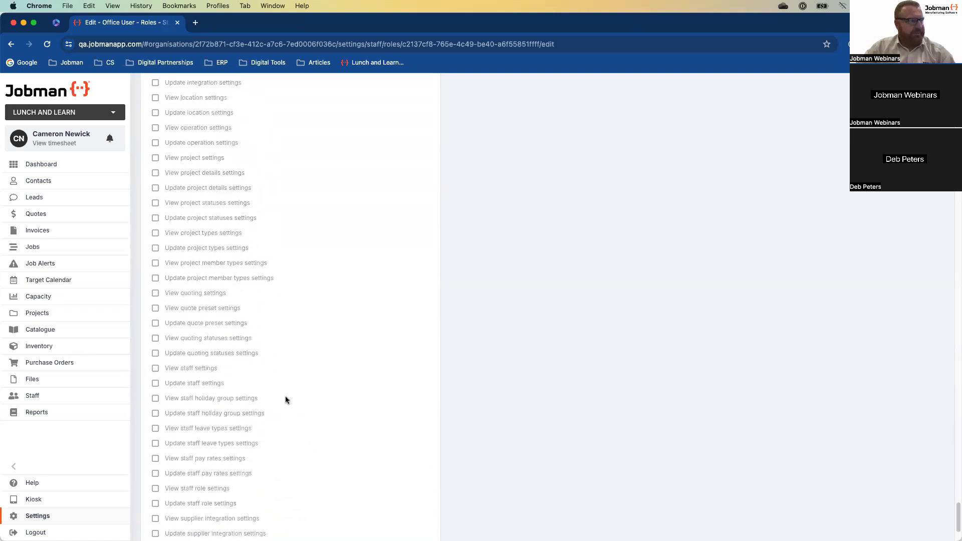
pyautogui.scroll(-5, 287, 399)
# - Save the Office User role's permissions and return to the six-role Roles list
pyautogui.click(192, 518)
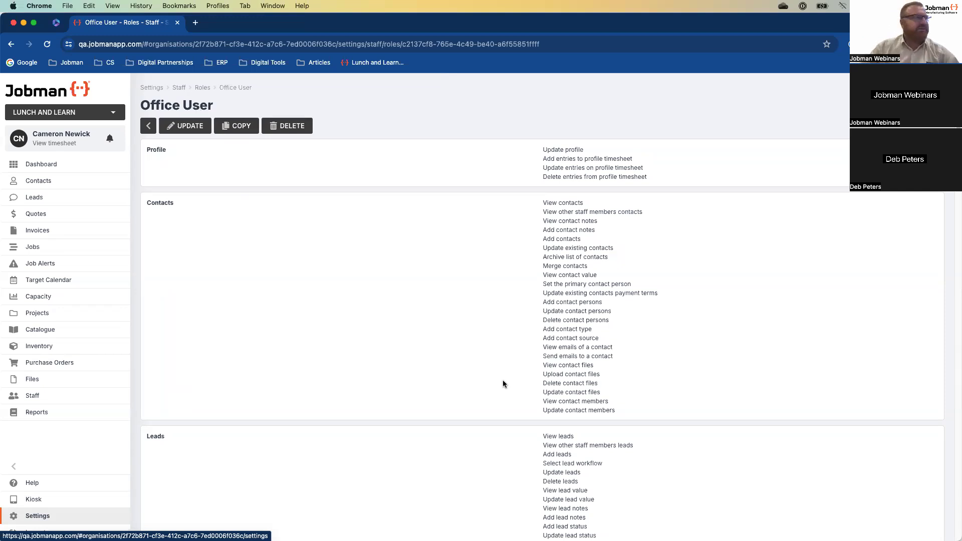
pyautogui.scroll(-1, 463, 383)
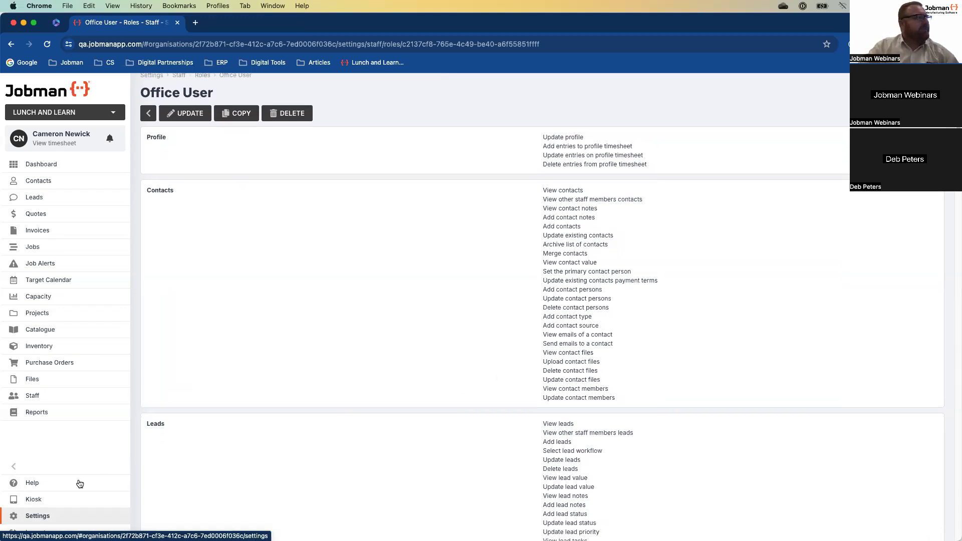
pyautogui.click(203, 76)
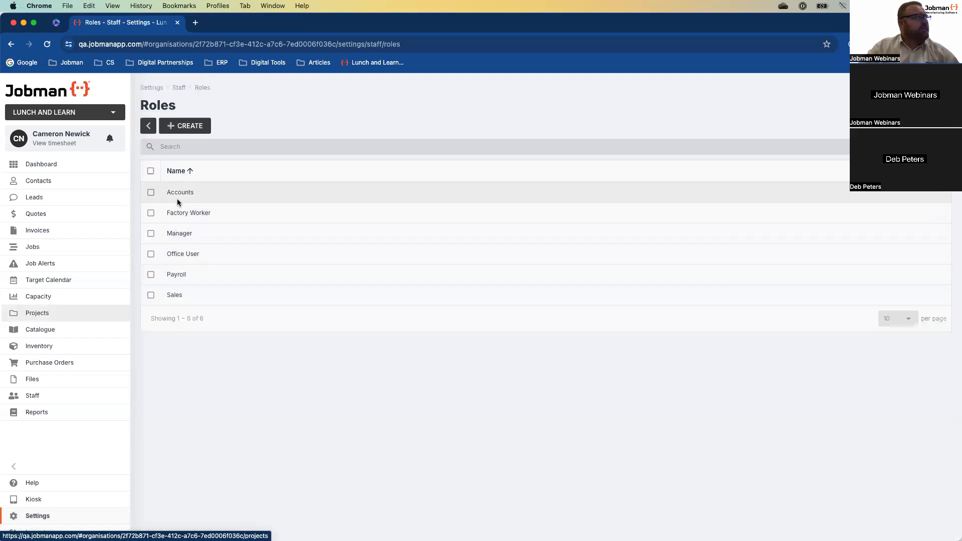
# - Review the Factory Worker role's permissions, then open the new staff member's profile from Staff
pyautogui.click(183, 215)
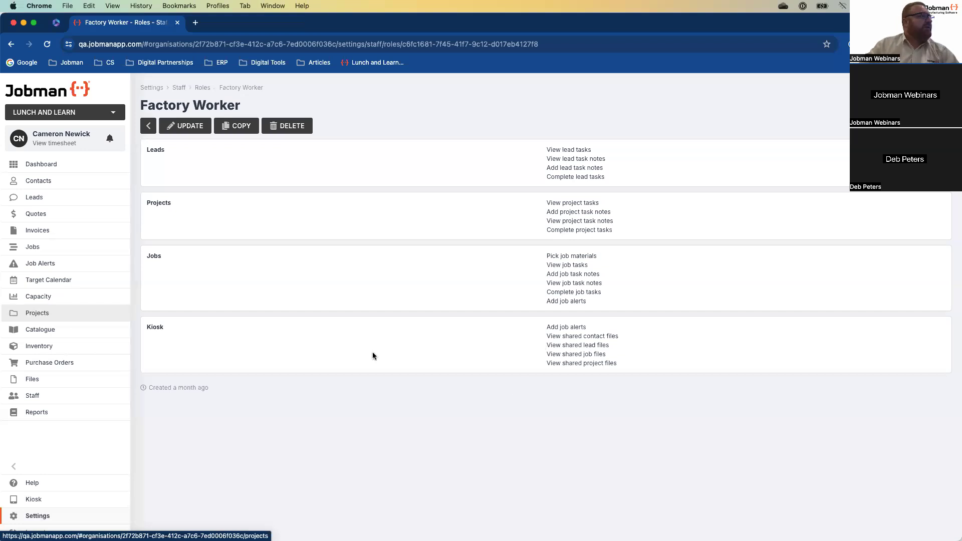
pyautogui.click(30, 398)
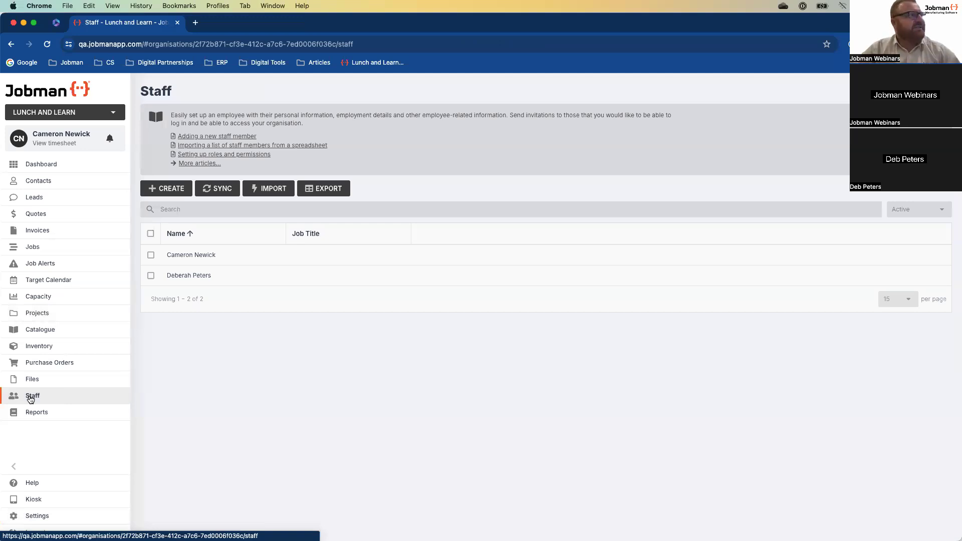
pyautogui.click(194, 276)
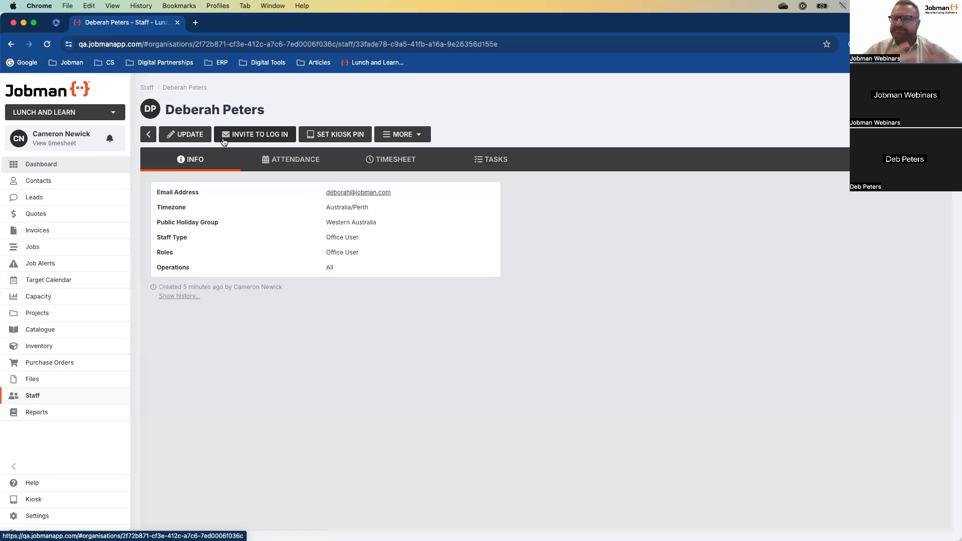
# - Create a temporary kiosk PIN for the staff member through Set Kiosk PIN
pyautogui.click(346, 136)
pyautogui.click(491, 340)
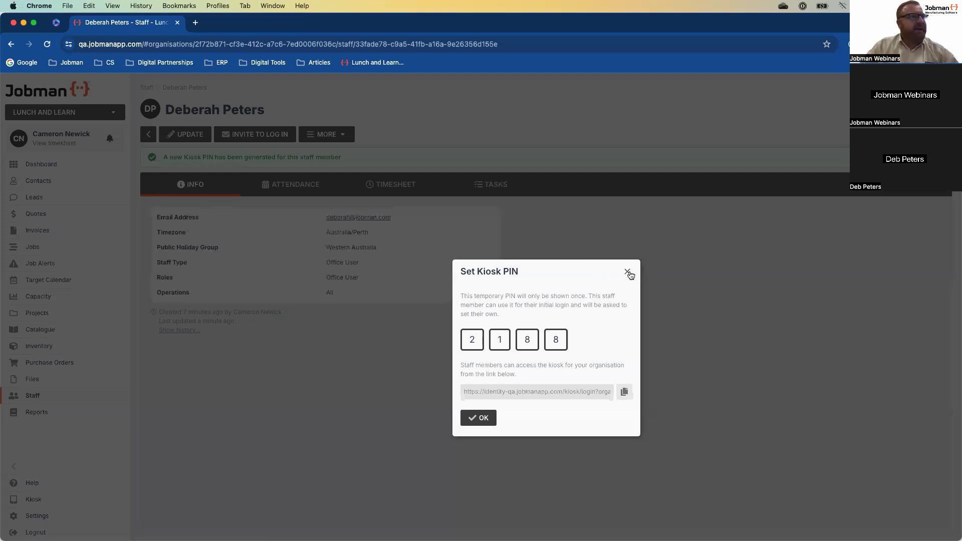
# - Close the kiosk PIN window and start a new blank browser tab
pyautogui.click(627, 271)
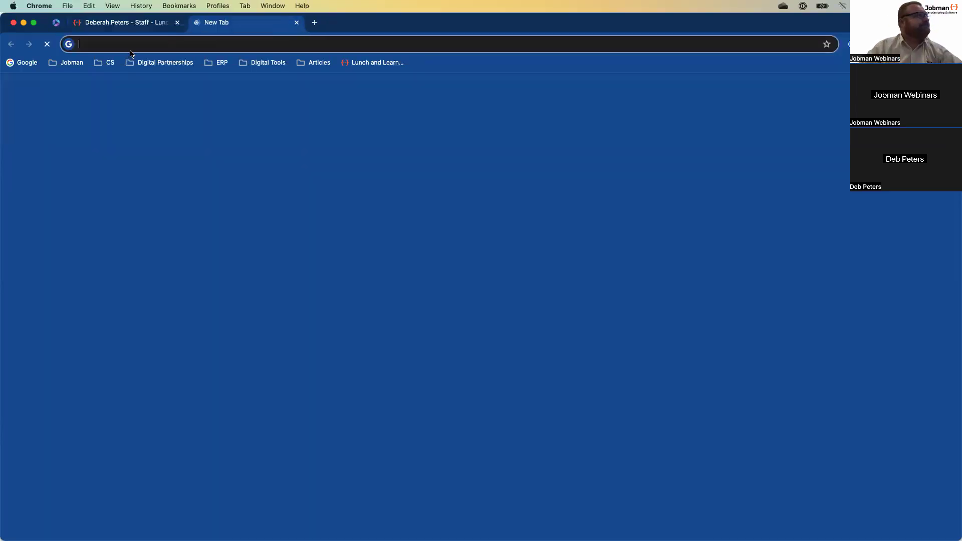
pyautogui.click(195, 22)
# - Go to Jobman 2 Live, open Finesse Cabinets, and launch its Kiosk page in an incognito window
pyautogui.click(65, 63)
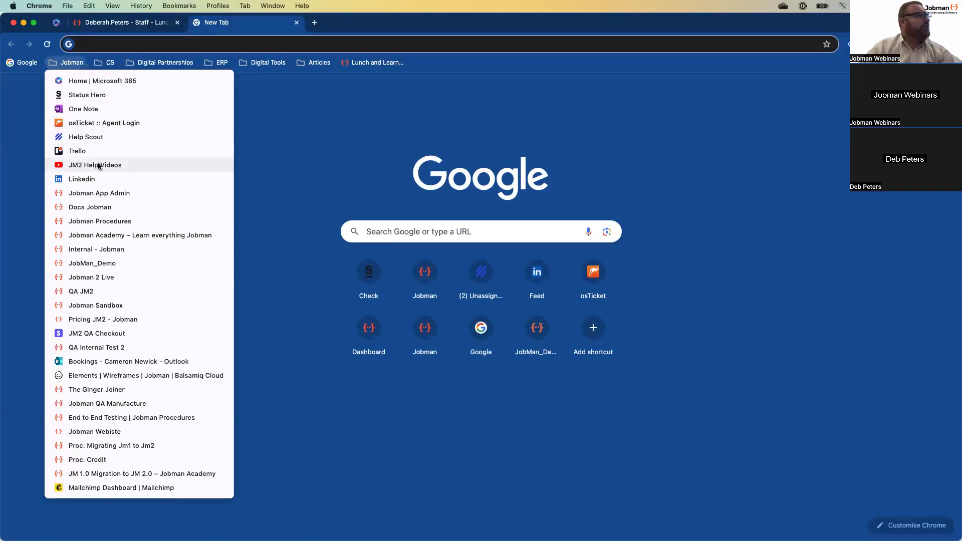
pyautogui.click(106, 281)
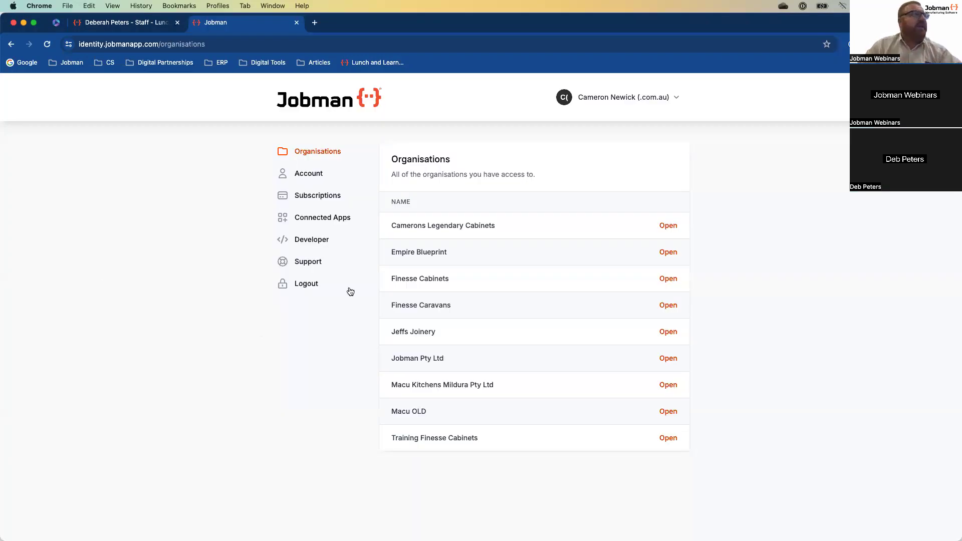
pyautogui.click(415, 279)
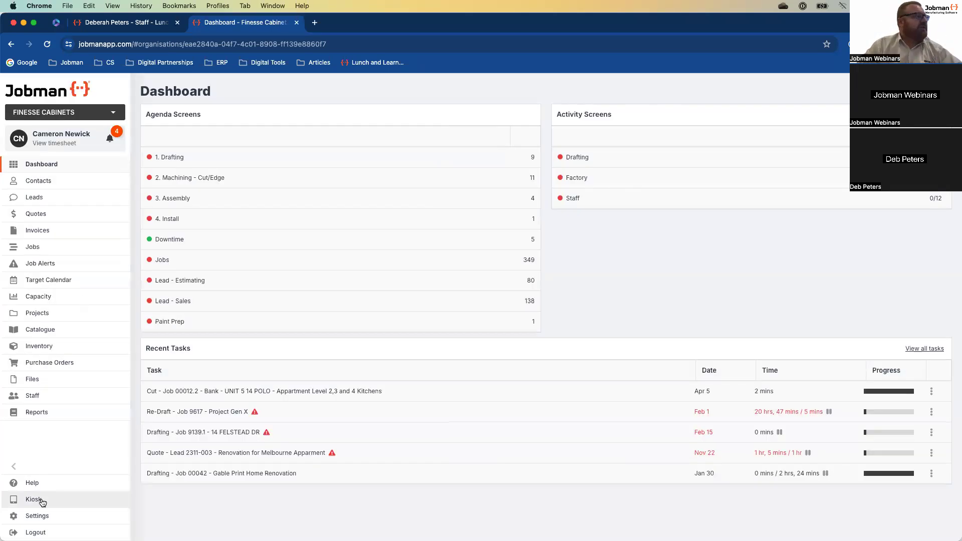
pyautogui.rightClick(42, 499)
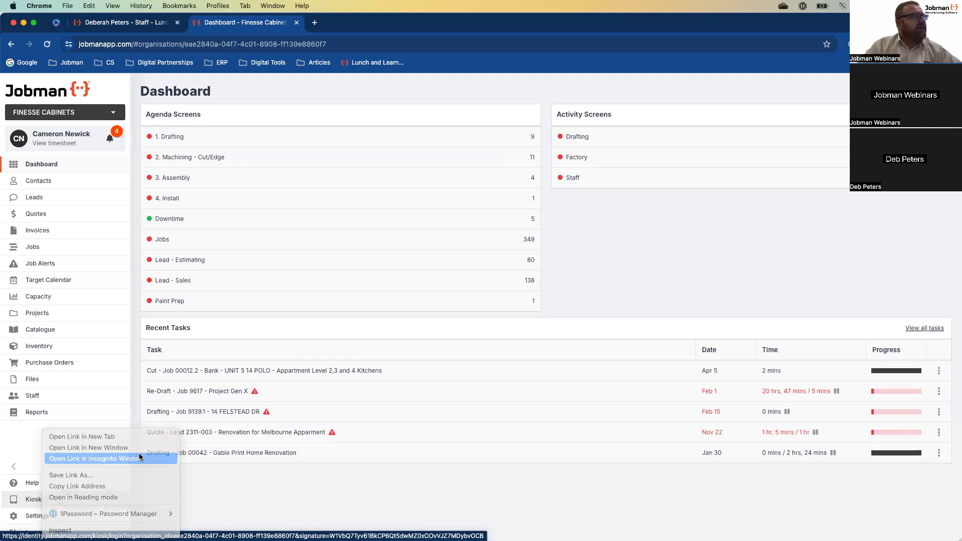
pyautogui.click(138, 459)
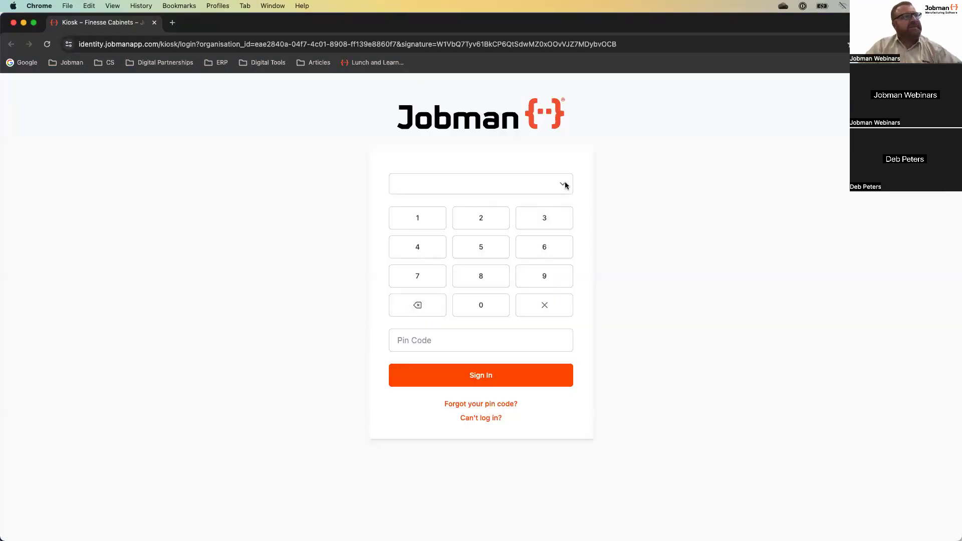
# - Sign in to the kiosk as the new staff member with their PIN, then open 2. Machining - Cut/Edge
pyautogui.click(563, 185)
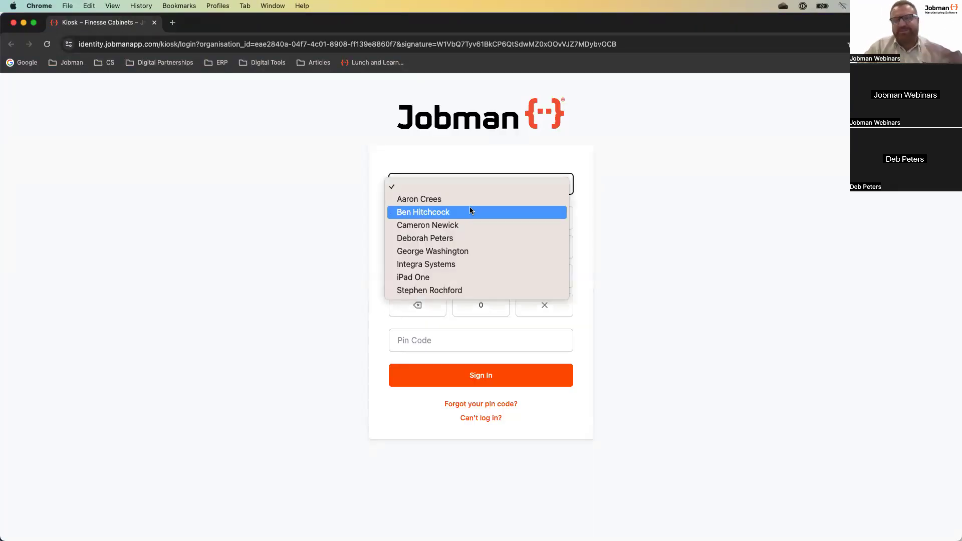
pyautogui.click(453, 221)
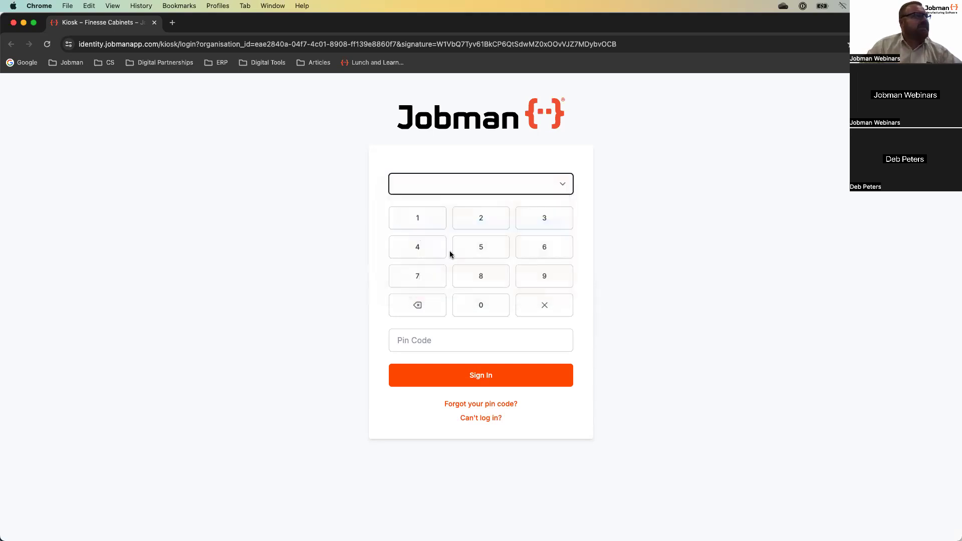
pyautogui.doubleClick(425, 273)
pyautogui.doubleClick(533, 276)
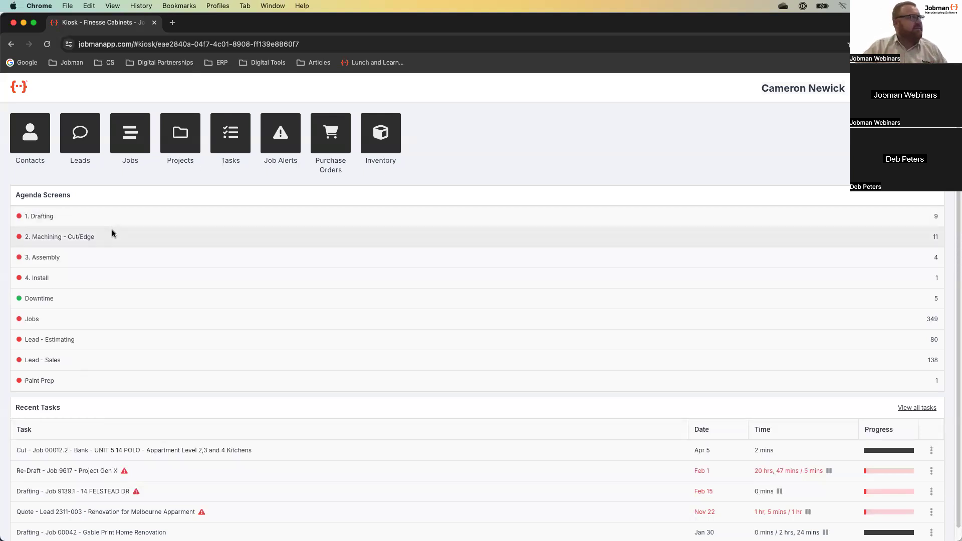
pyautogui.click(76, 240)
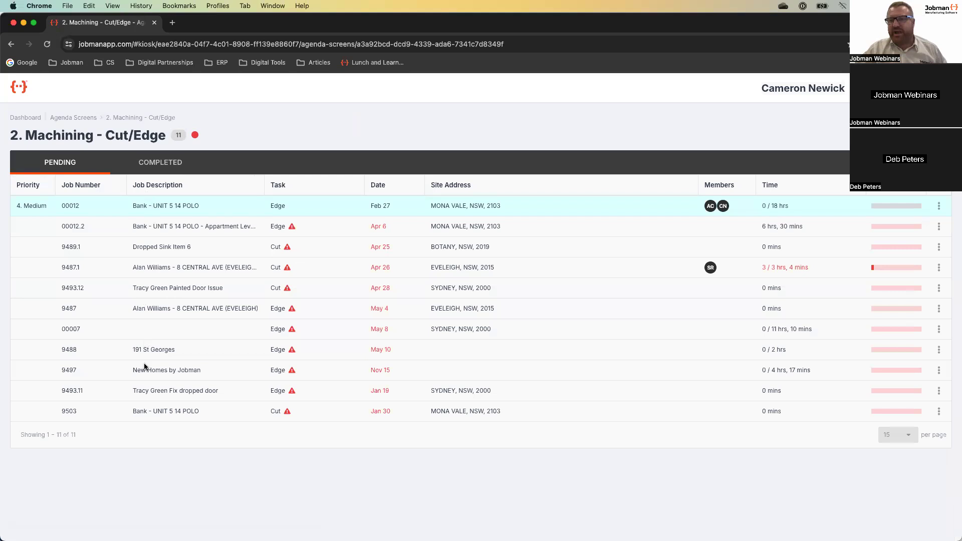
# - Open the Edge task details for job 00012
pyautogui.click(73, 209)
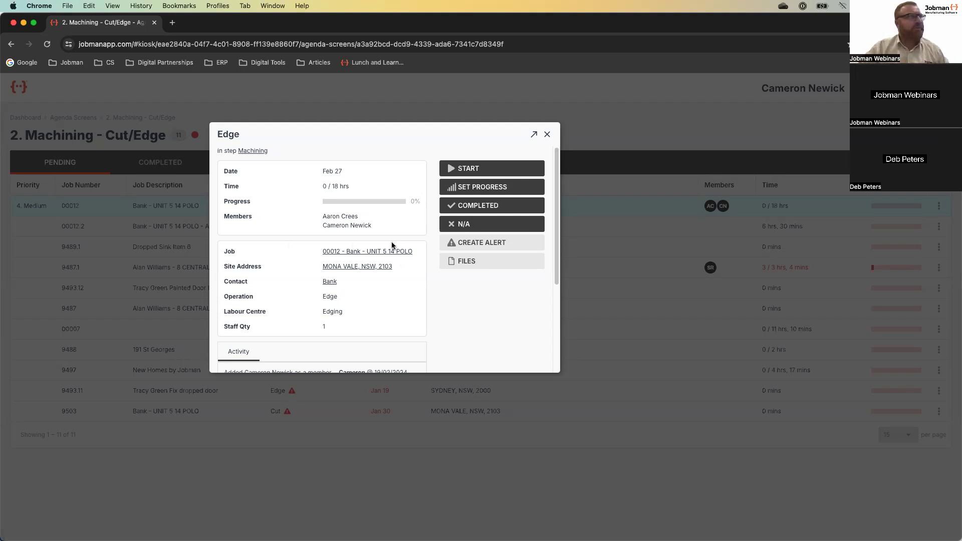
# - Start the timer on job 00012's Edge task, pause it, and close the task details
pyautogui.click(468, 171)
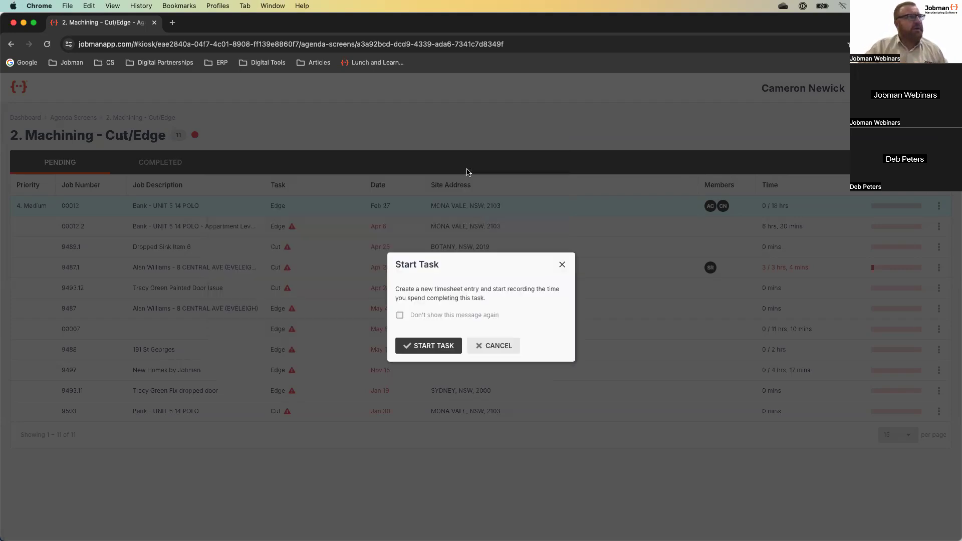
pyautogui.click(435, 347)
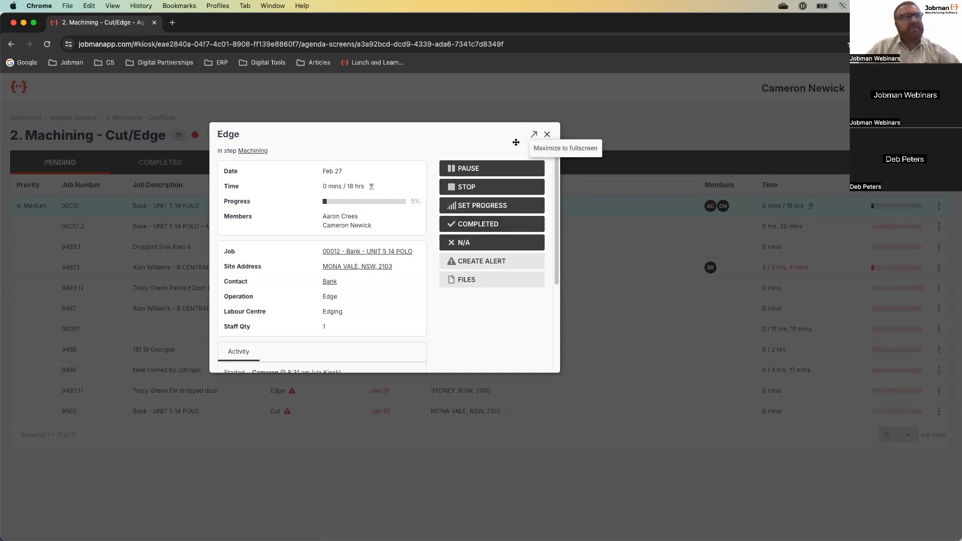
pyautogui.click(479, 167)
pyautogui.click(426, 350)
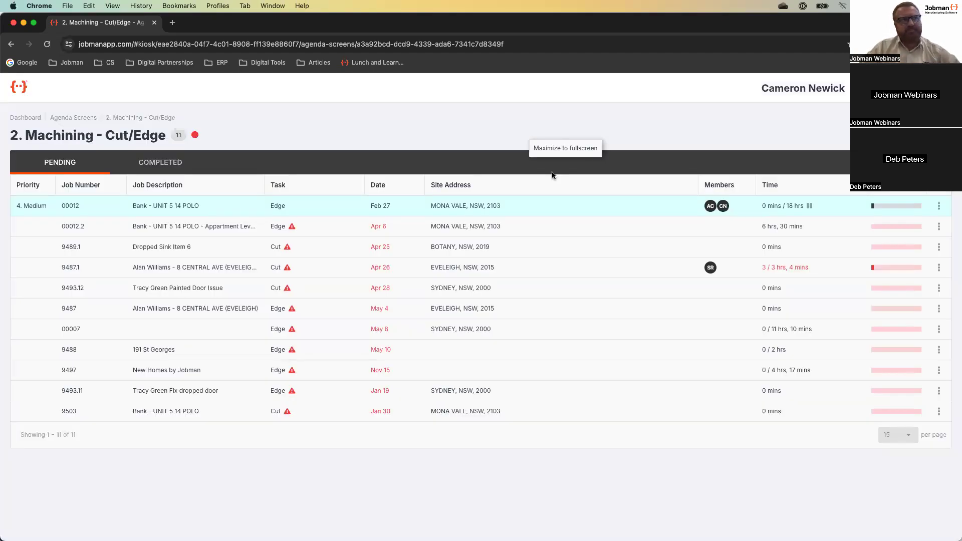
pyautogui.click(547, 134)
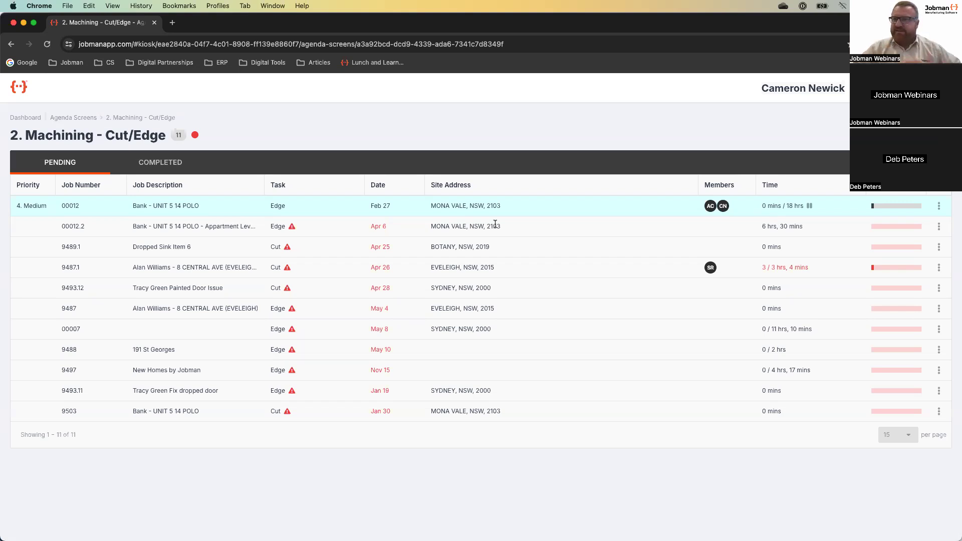
# - Go back to the kiosk dashboard and open the Inventory stock list
pyautogui.click(23, 93)
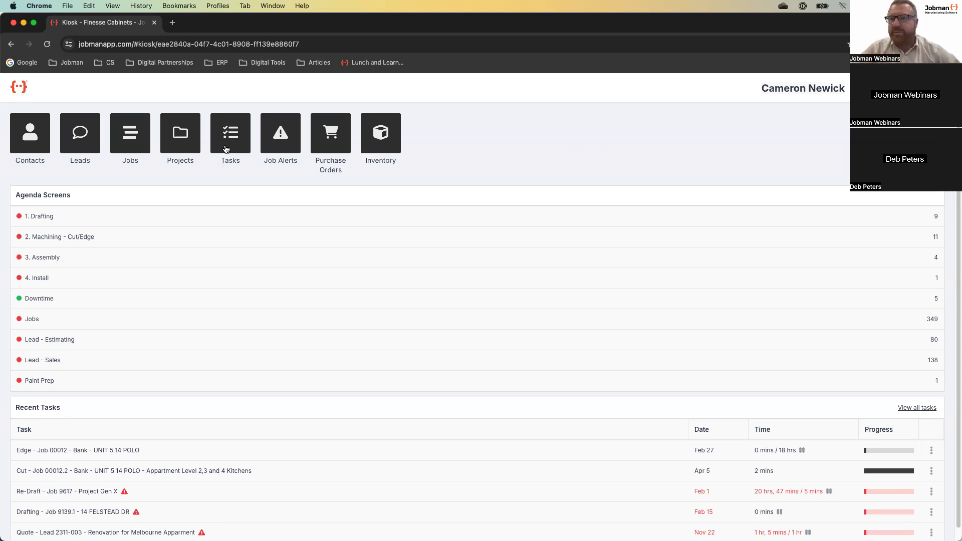
pyautogui.click(382, 141)
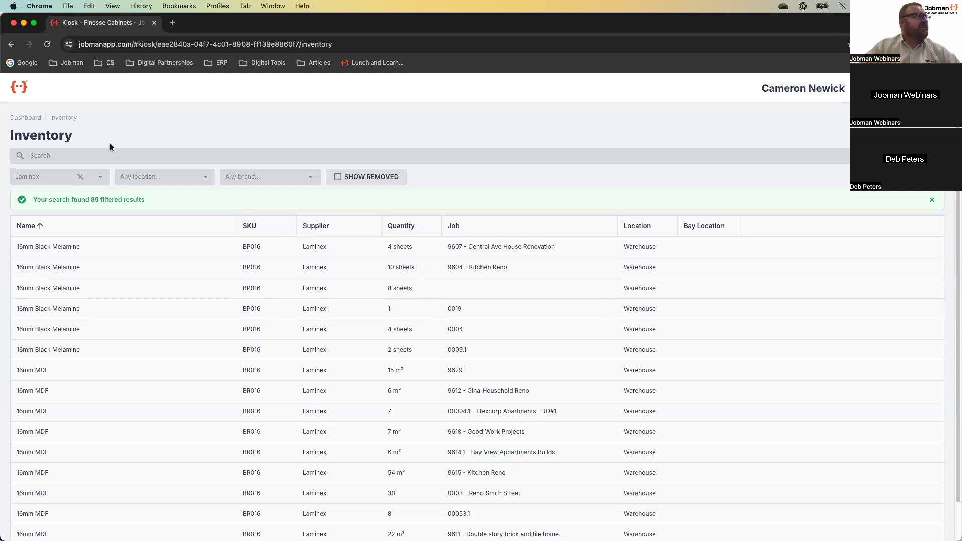
# - Return from the Inventory page to the kiosk dashboard
pyautogui.click(19, 89)
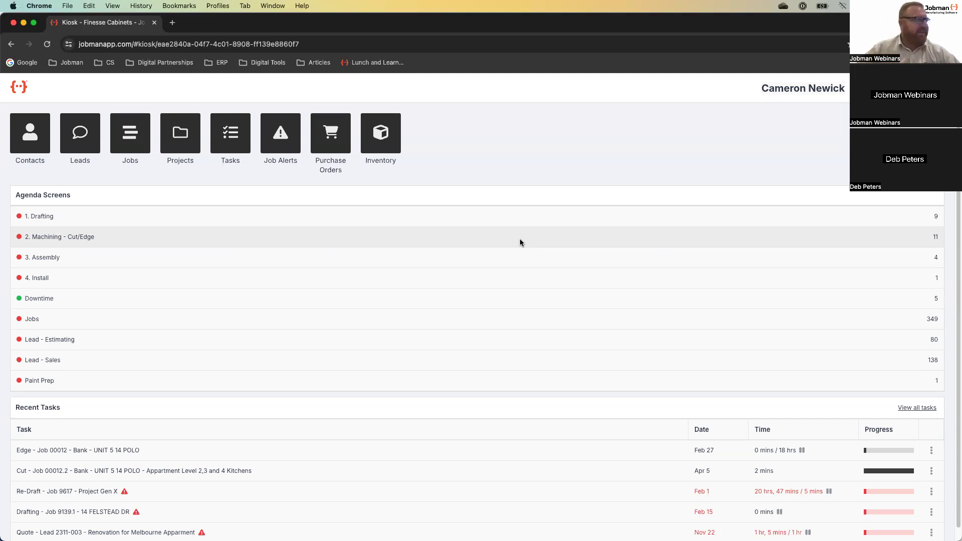
# - Scroll down the kiosk dashboard to view the Recent Tasks list
pyautogui.scroll(-1, 453, 337)
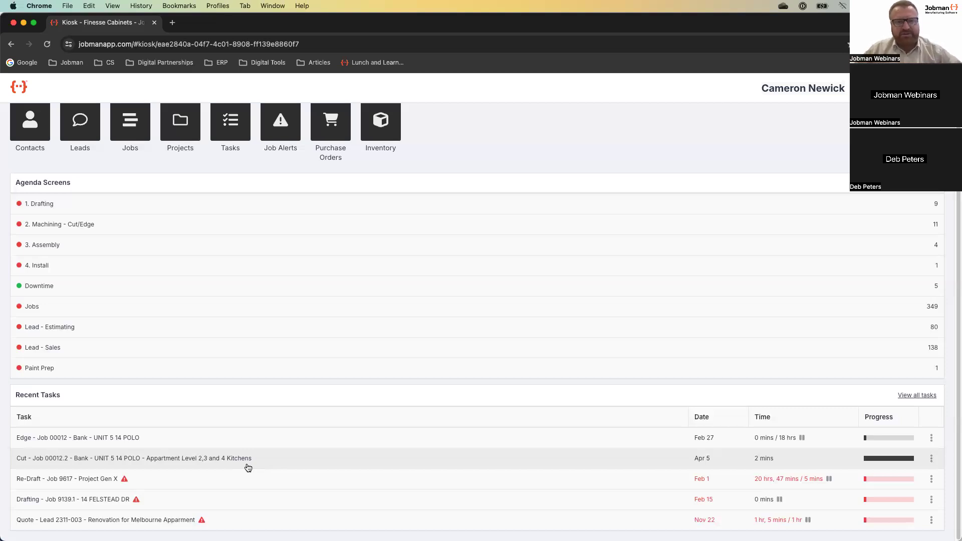
pyautogui.press('super+Tab')
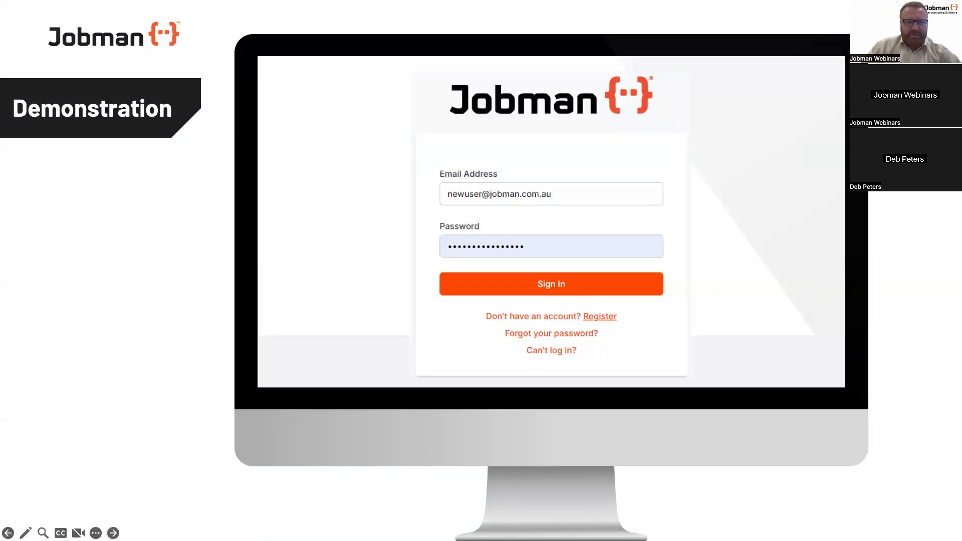
# - Advance the presentation from the Demonstration slide to the In-App Help & Learning slide
pyautogui.press('Right')
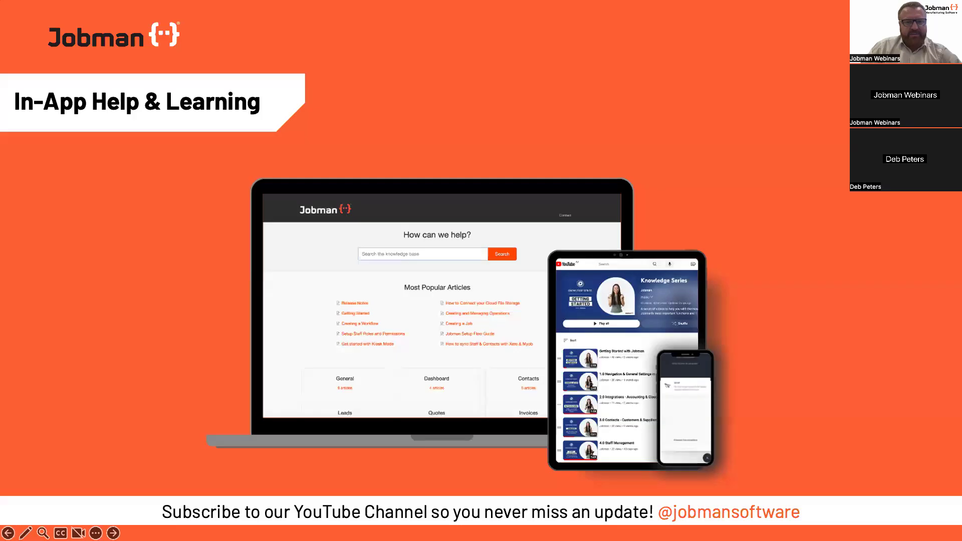